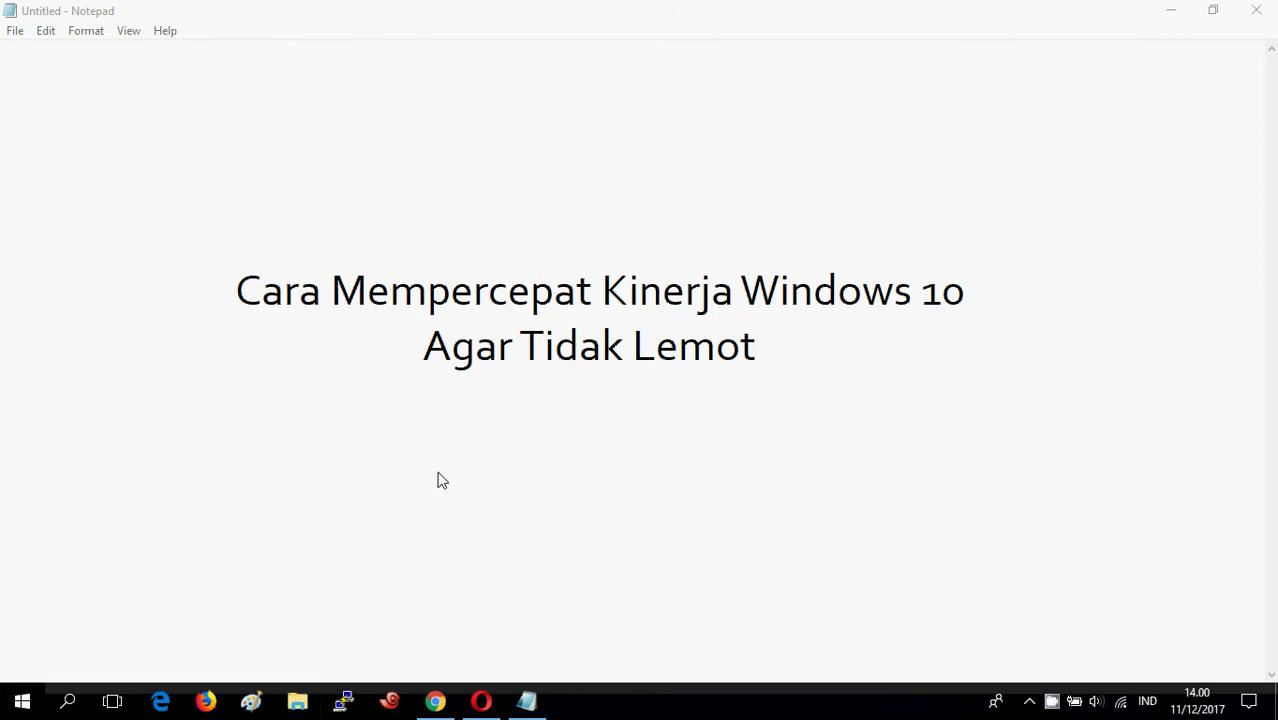
pyautogui.moveTo(744, 167); pyautogui.dragTo(566, 95)
pyautogui.click(22, 700)
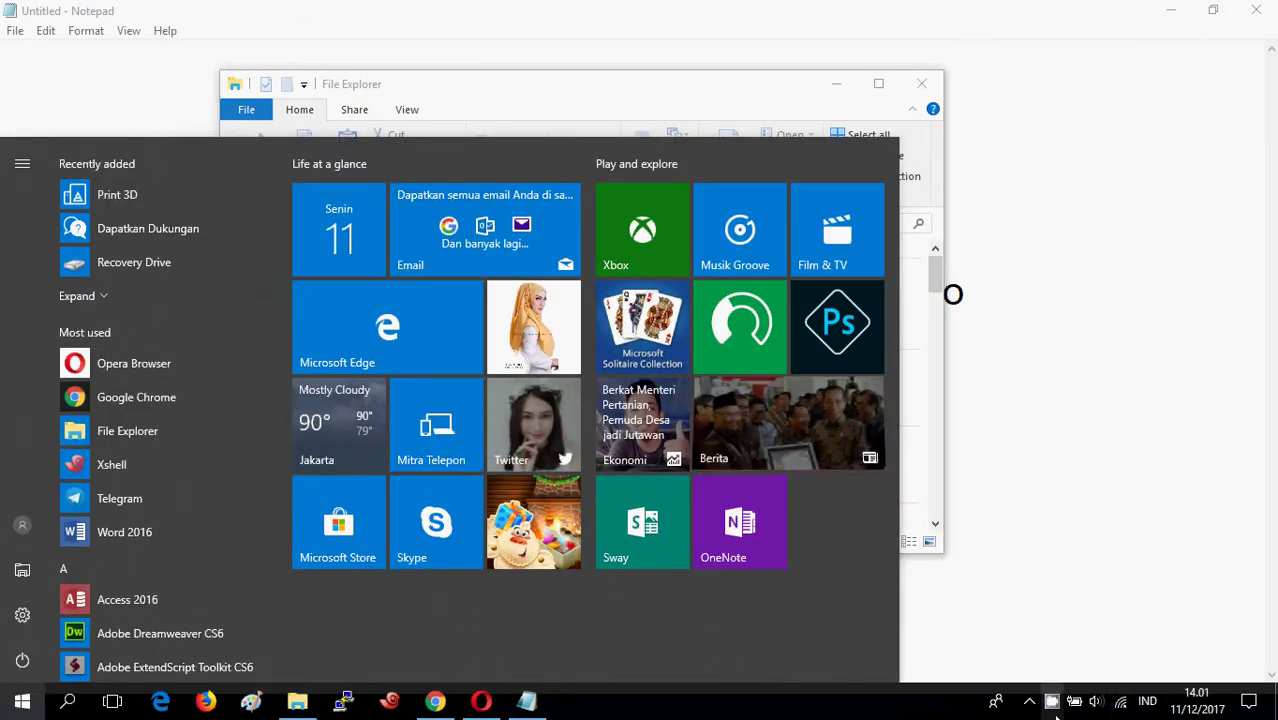
pyautogui.rightClick(1051, 700)
pyautogui.click(1084, 651)
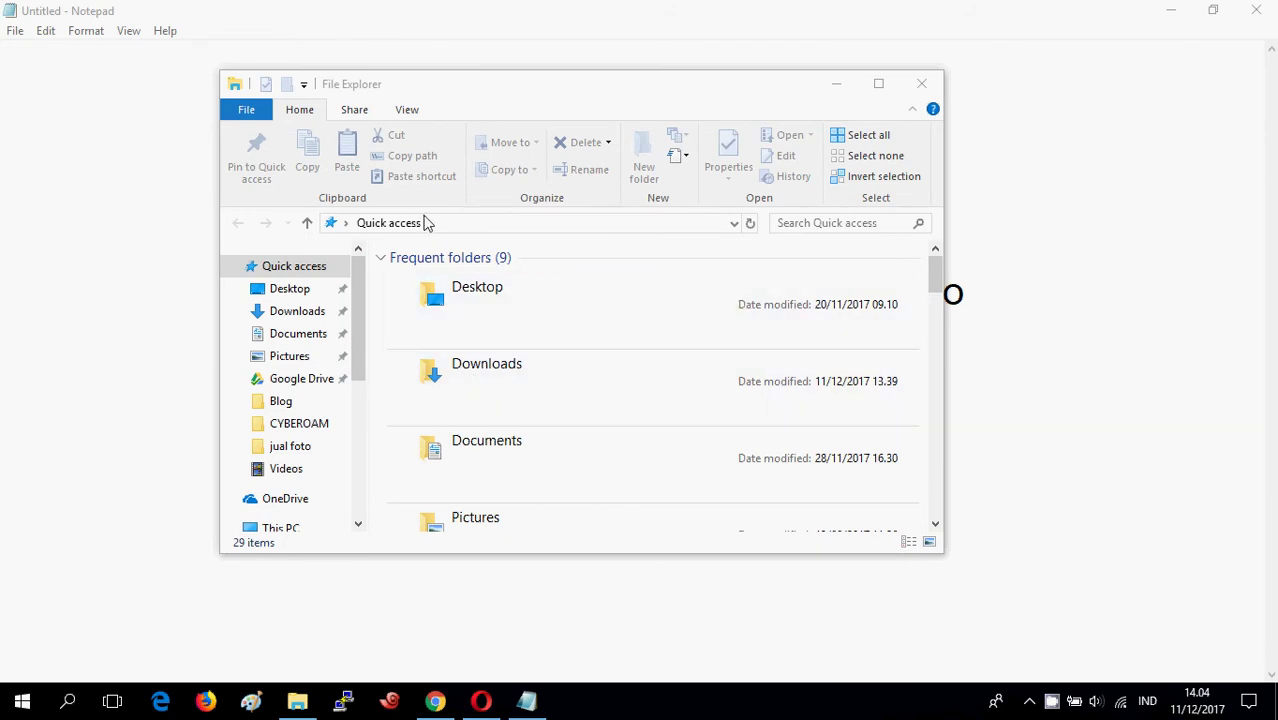
pyautogui.click(25, 705)
pyautogui.click(24, 703)
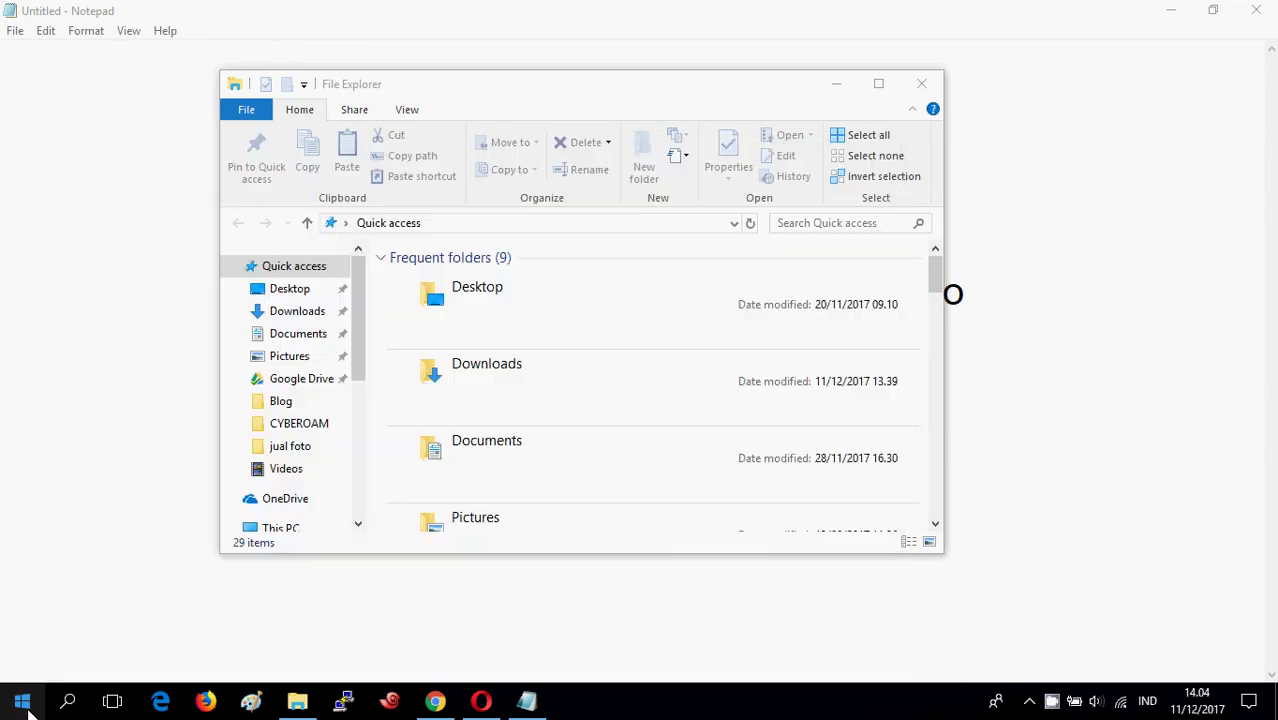
# View the Pictures folder, and open the Performance Options from This PC's advanced system properties
pyautogui.moveTo(352, 349); pyautogui.dragTo(371, 297)
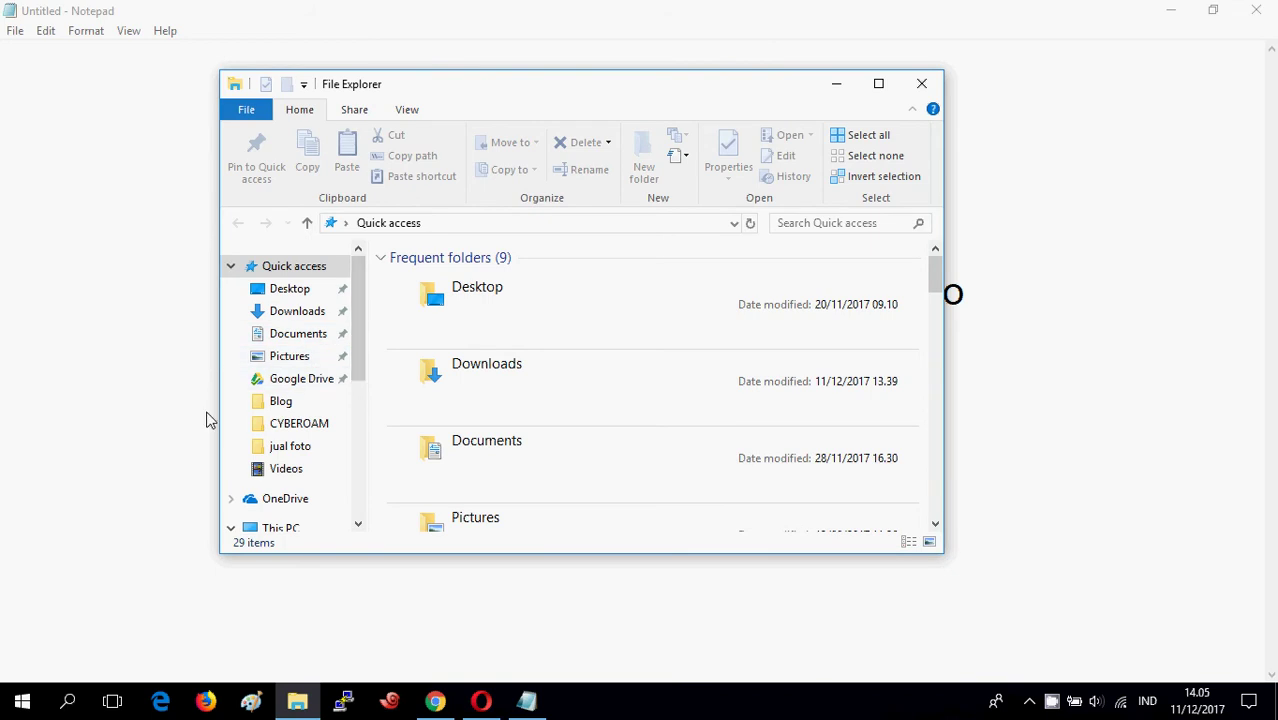
pyautogui.click(276, 357)
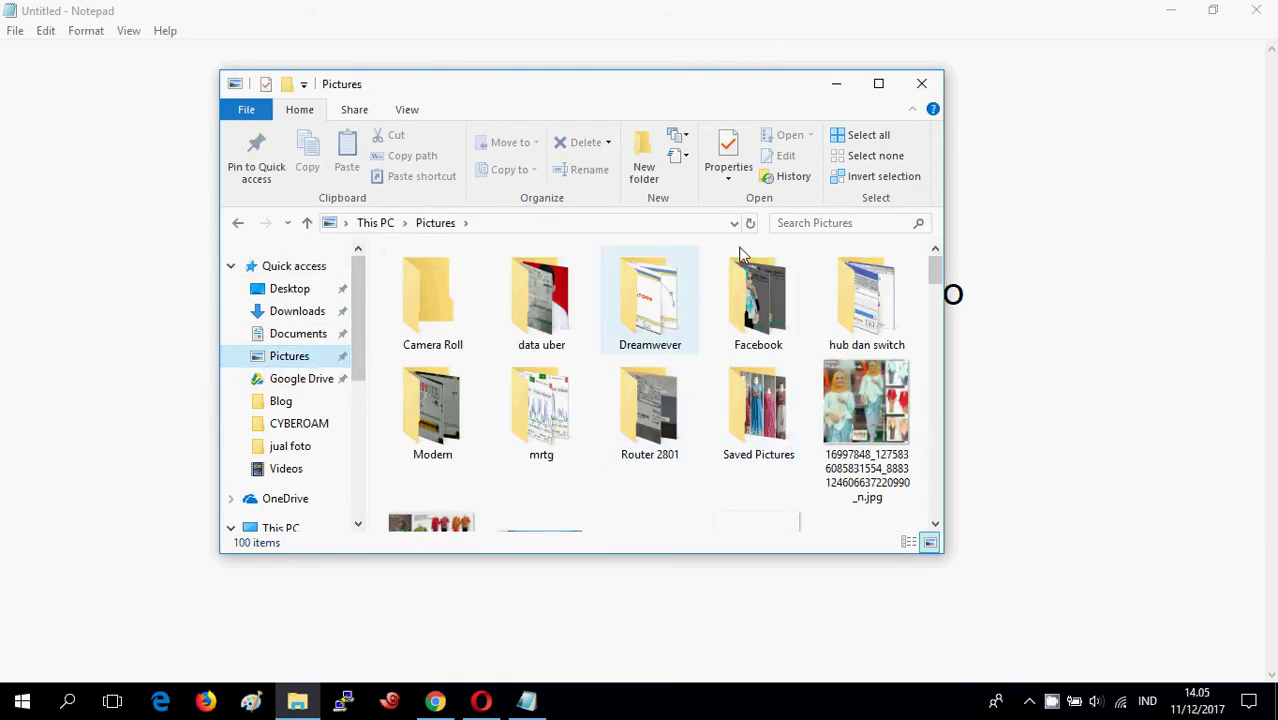
pyautogui.moveTo(362, 289); pyautogui.dragTo(367, 385)
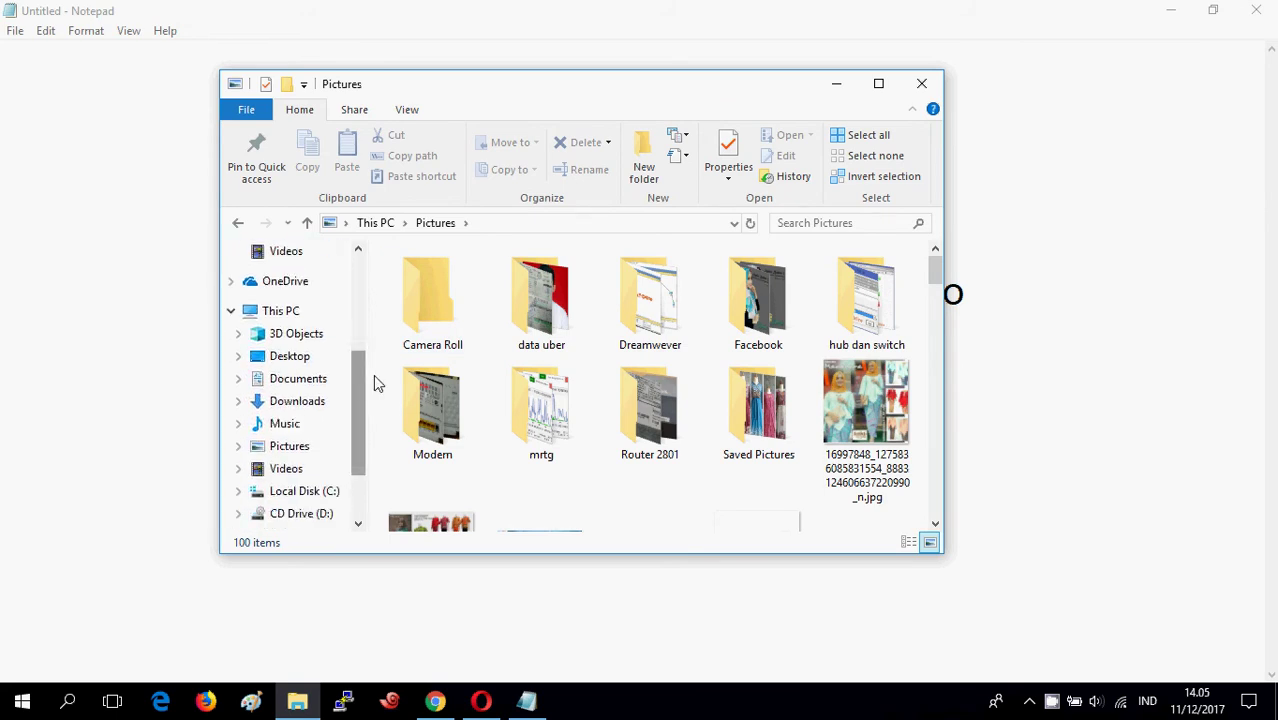
pyautogui.rightClick(283, 318)
pyautogui.click(335, 563)
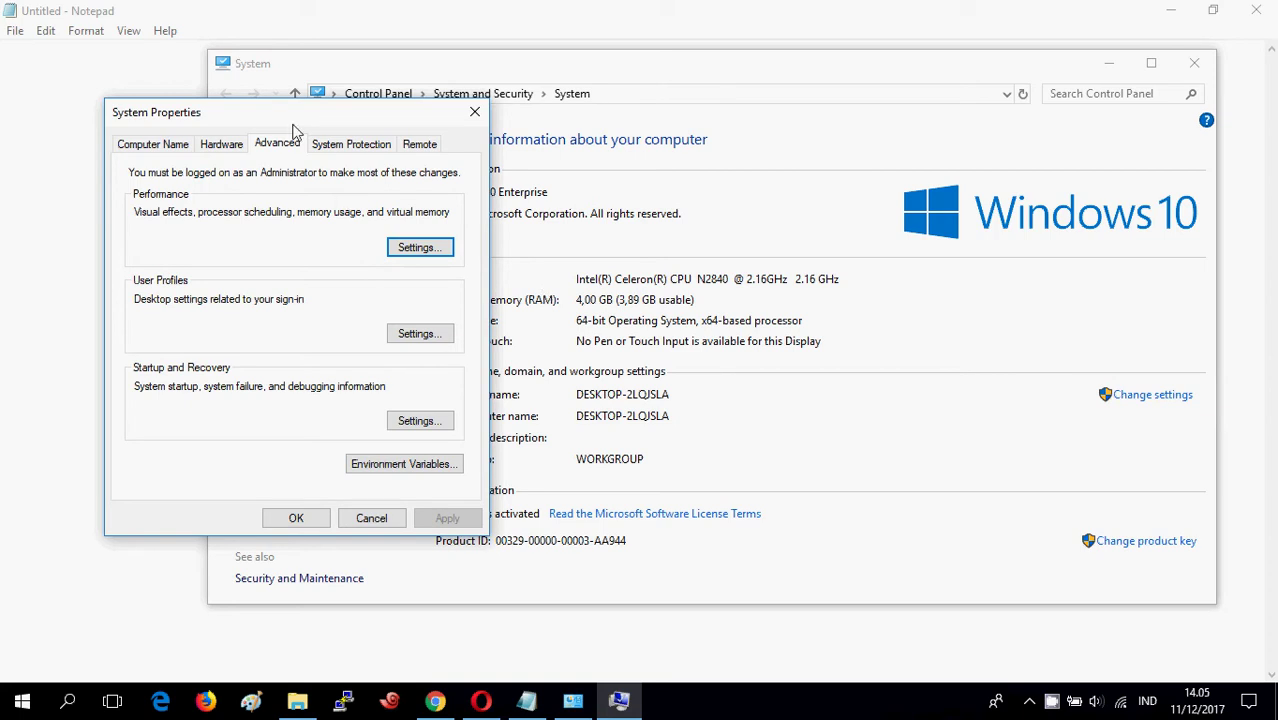
pyautogui.click(408, 260)
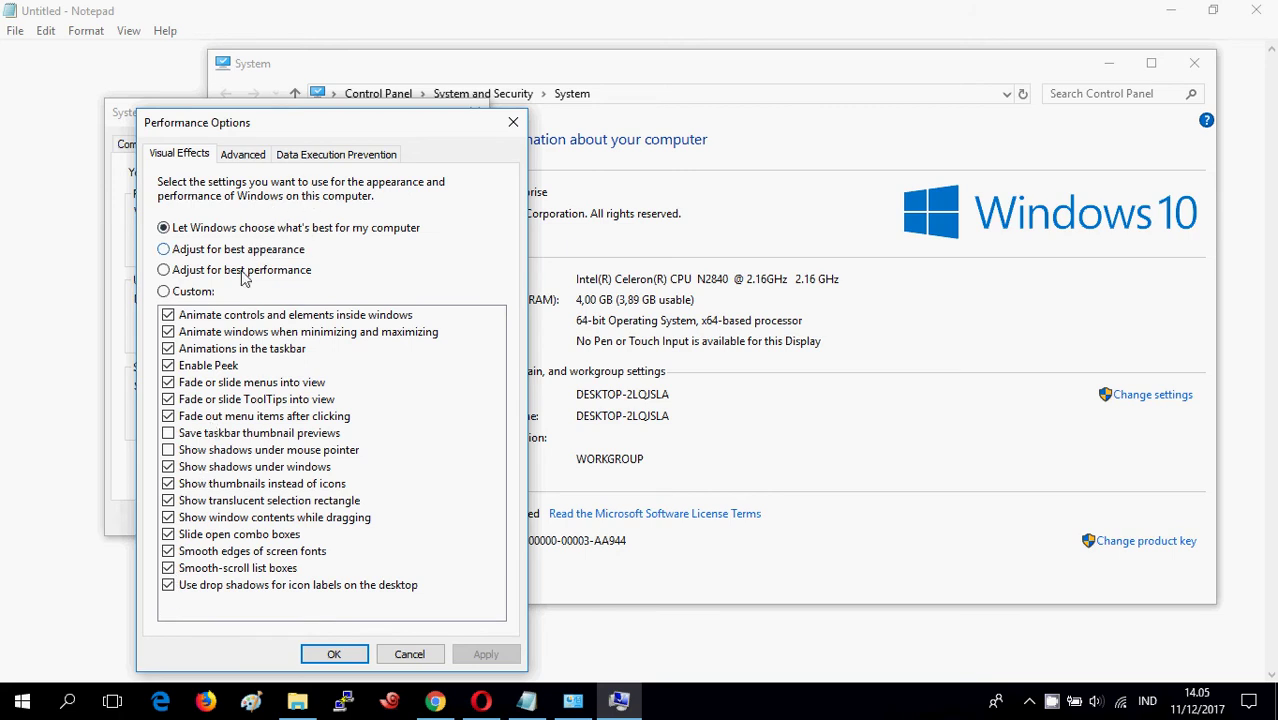
# Set the visual effects to Adjust for best performance, apply the change, and accept both Performance Options and System Properties
pyautogui.click(164, 271)
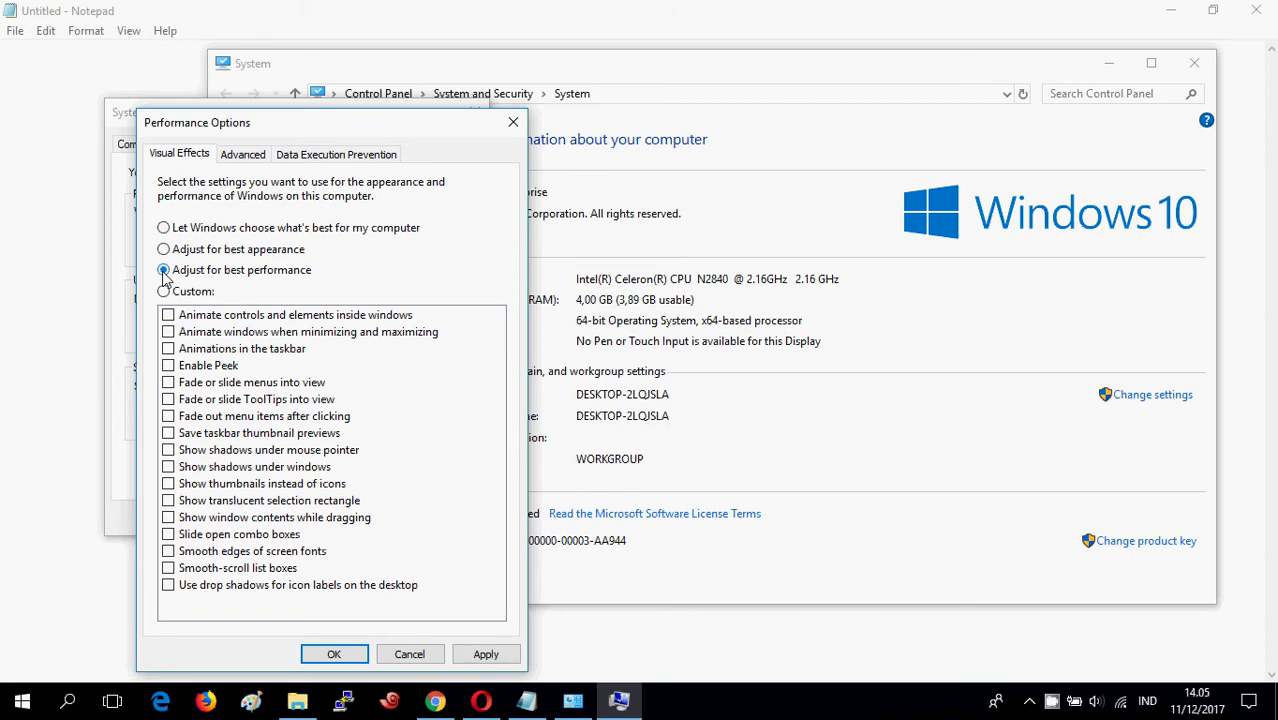
pyautogui.click(165, 251)
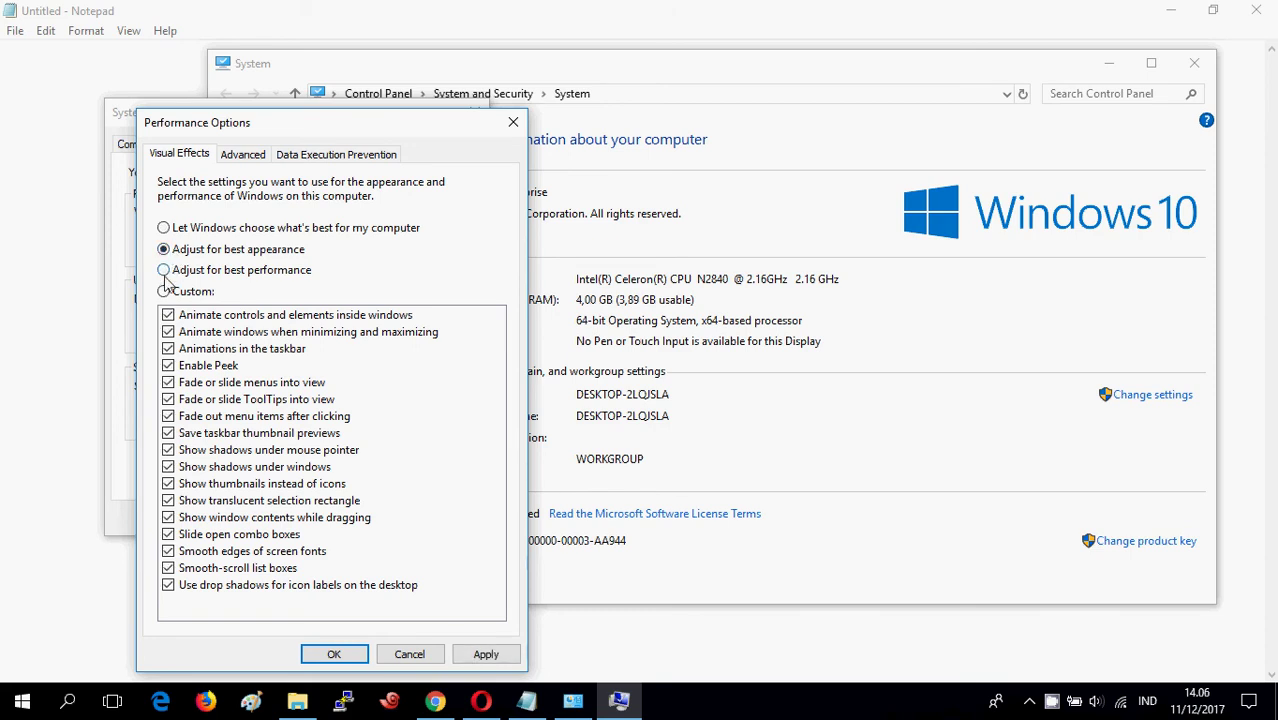
pyautogui.click(164, 271)
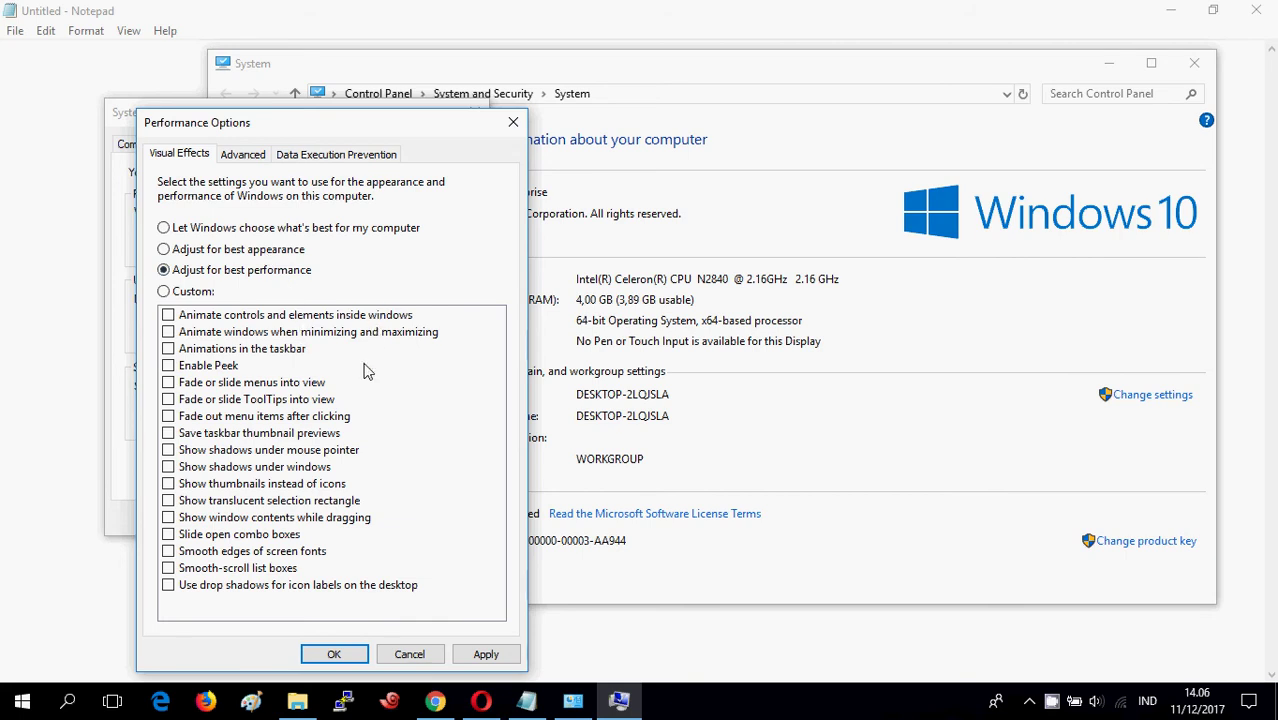
pyautogui.click(491, 664)
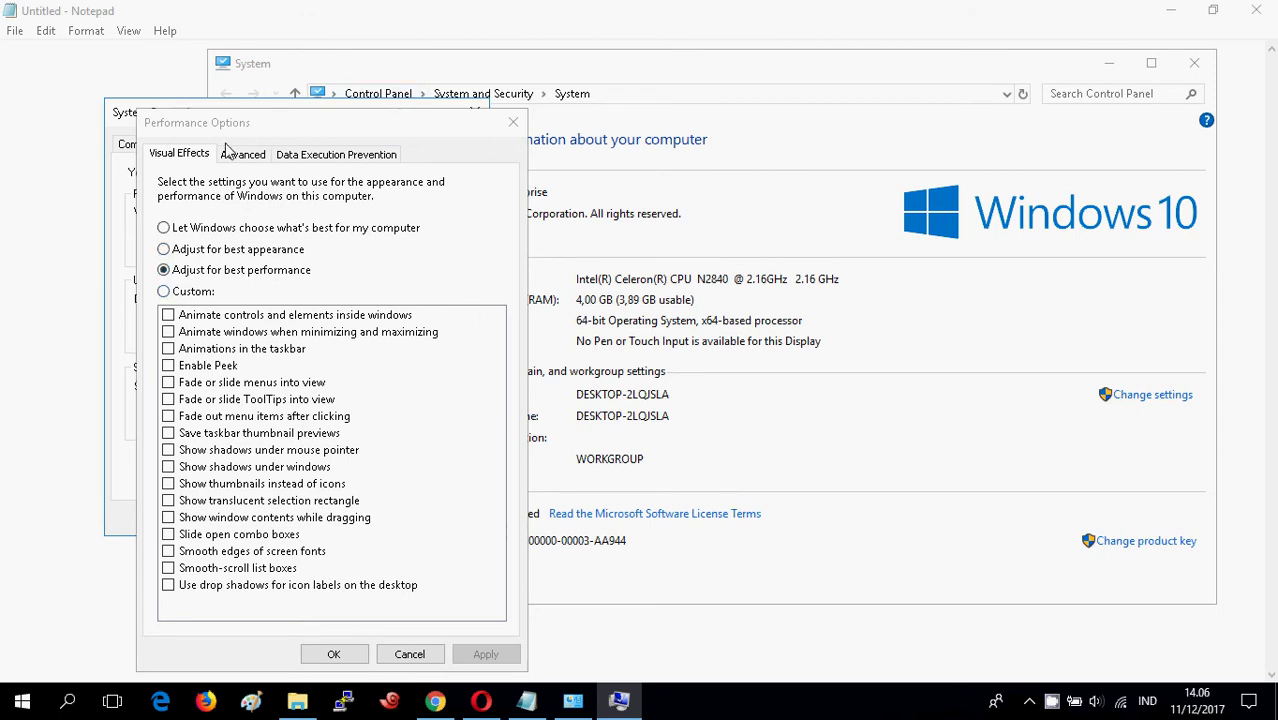
pyautogui.click(345, 660)
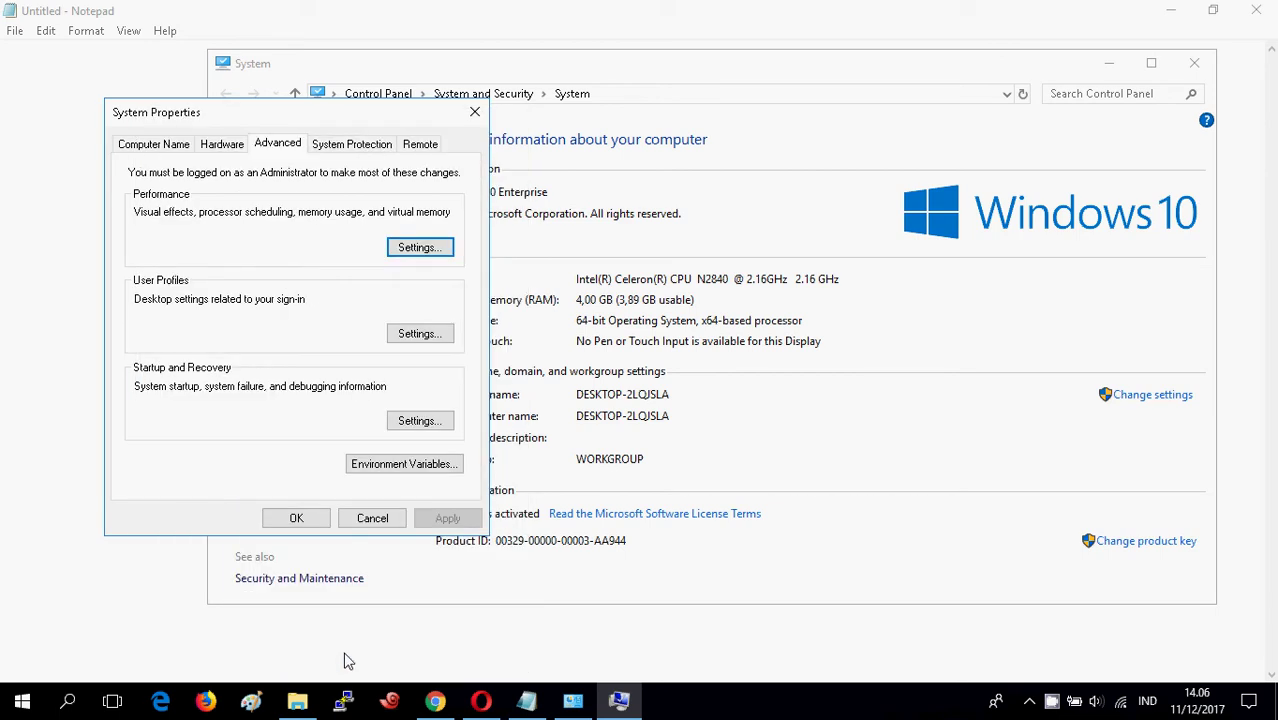
pyautogui.click(298, 519)
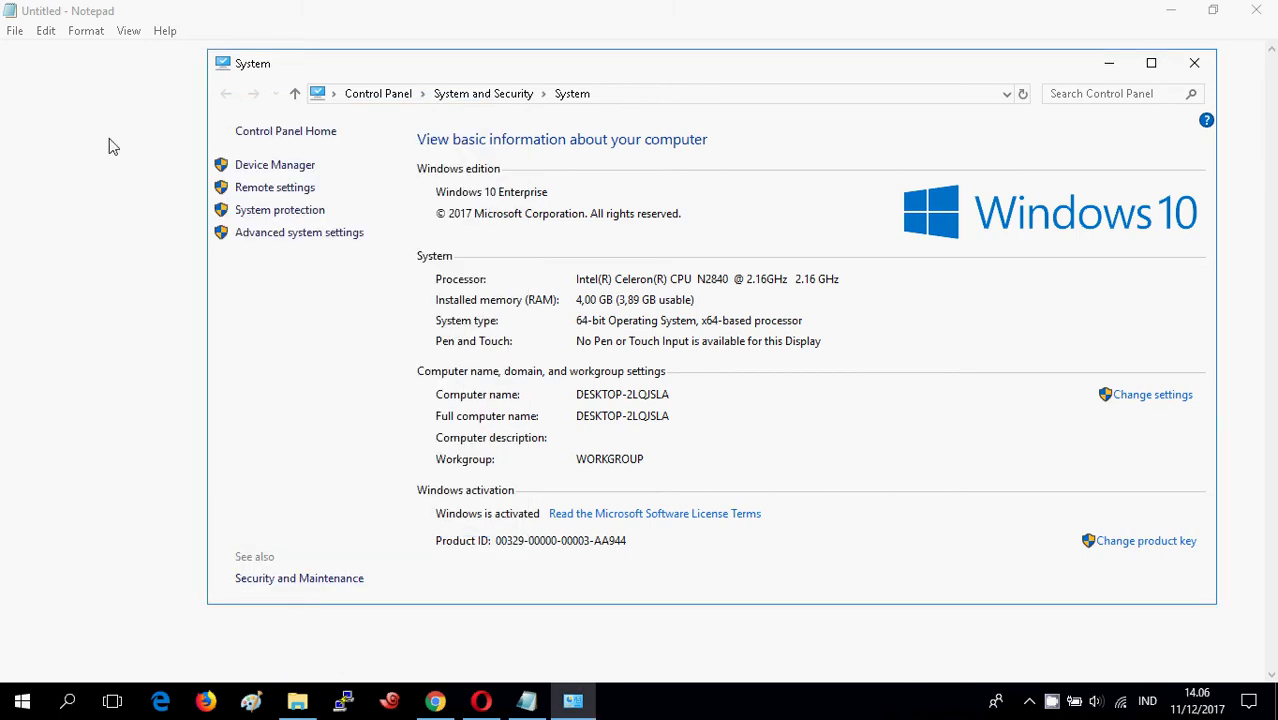
# Close the System and Pictures windows, and reopen File Explorer at the Pictures folder
pyautogui.click(1194, 63)
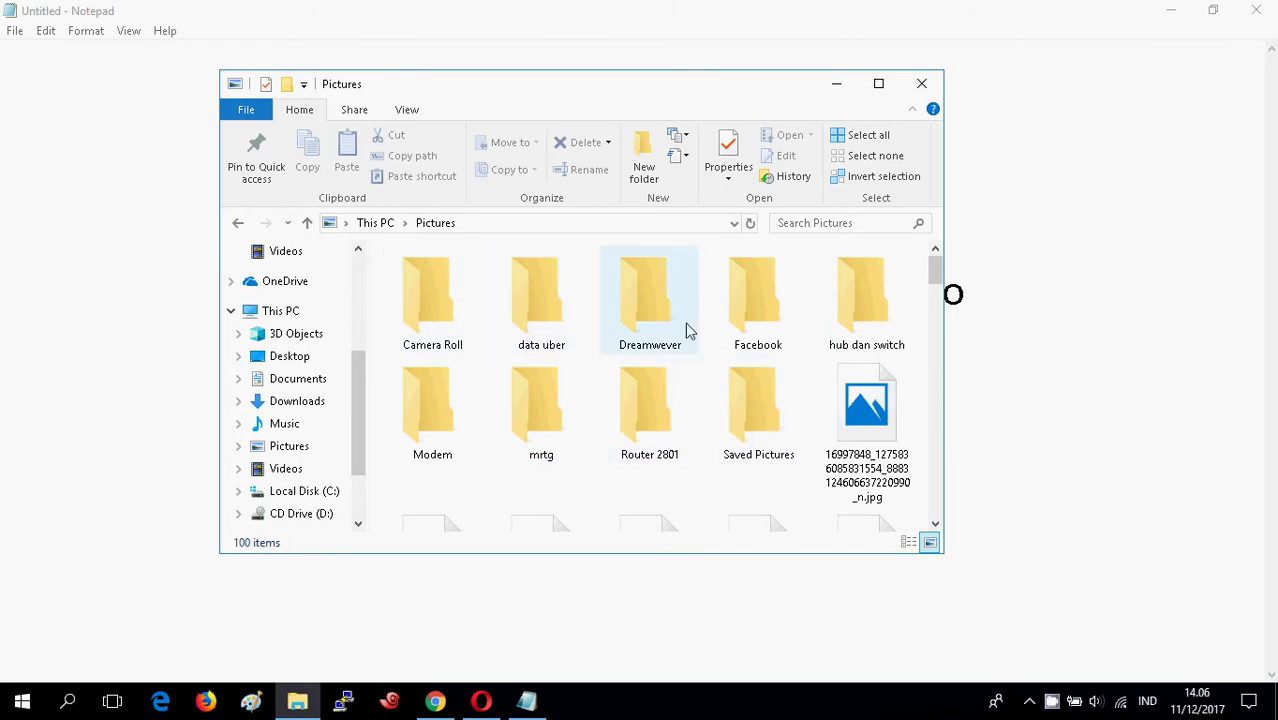
pyautogui.click(921, 83)
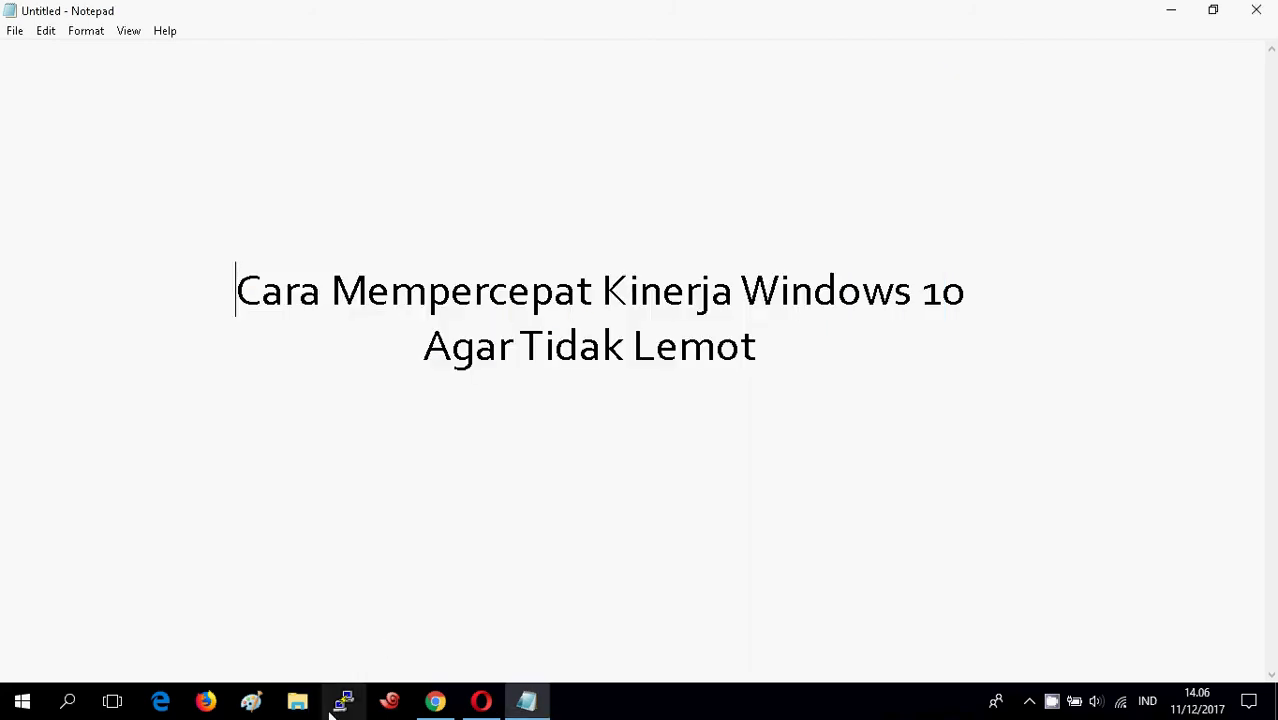
pyautogui.click(300, 703)
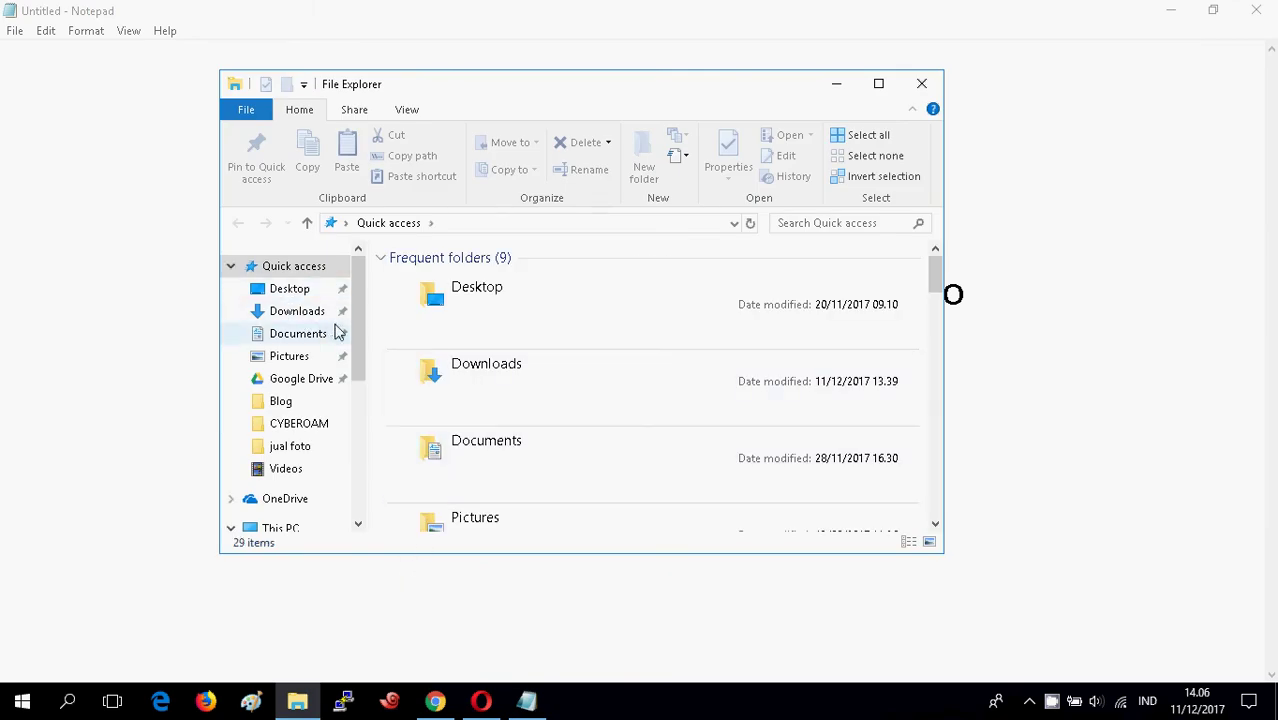
pyautogui.moveTo(360, 325)
pyautogui.mouseDown()
pyautogui.moveTo(357, 388)
pyautogui.moveTo(362, 331)
pyautogui.mouseUp()
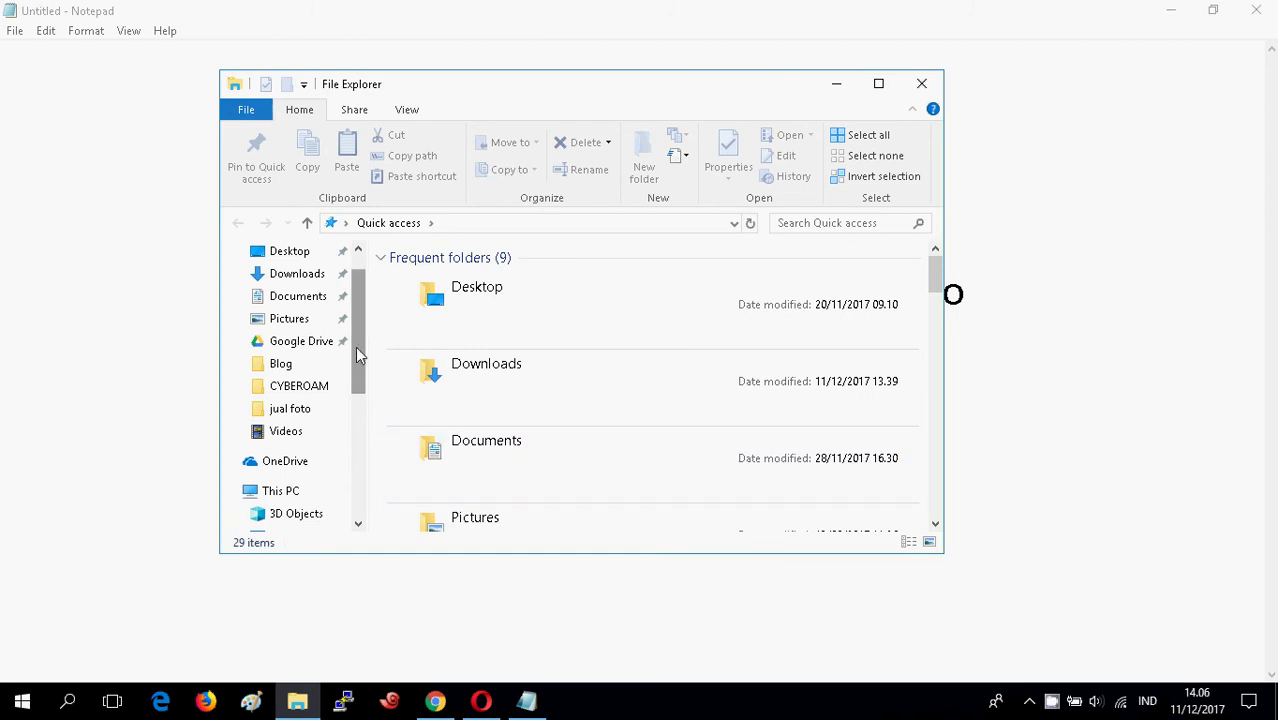
pyautogui.click(292, 318)
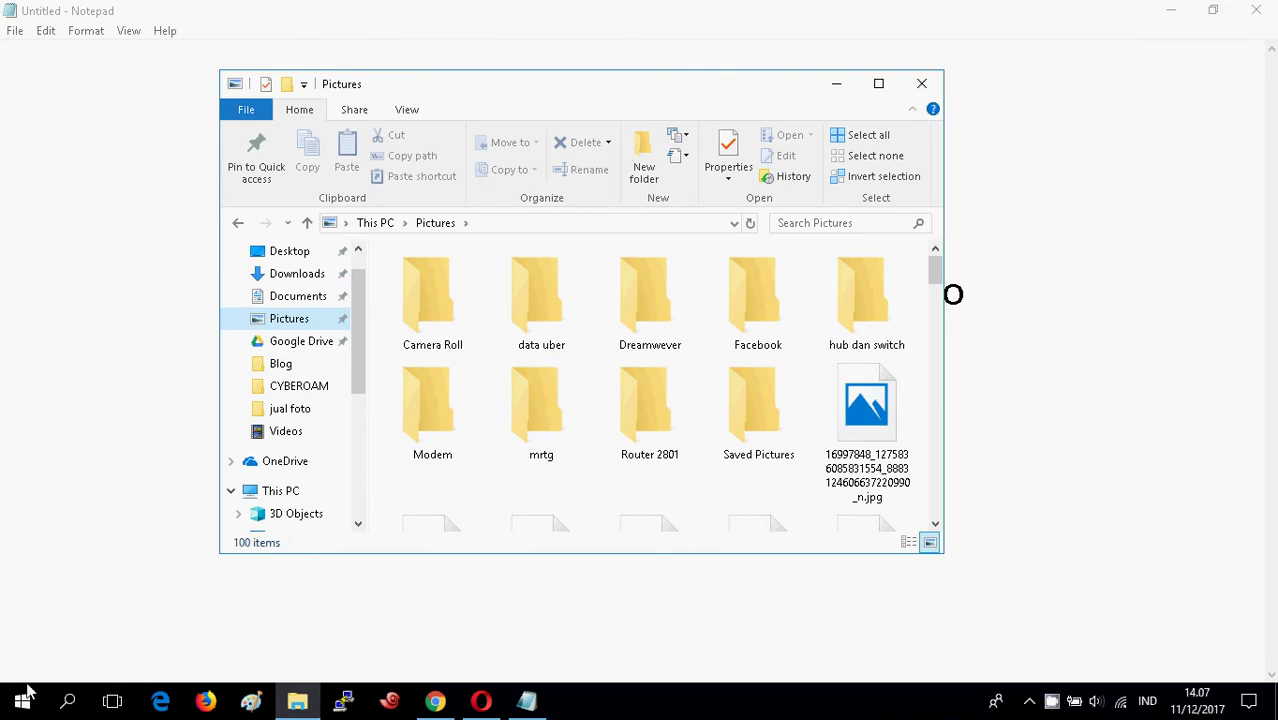
# Search Windows for "clear" and open Adjust ClearType text
pyautogui.click(68, 703)
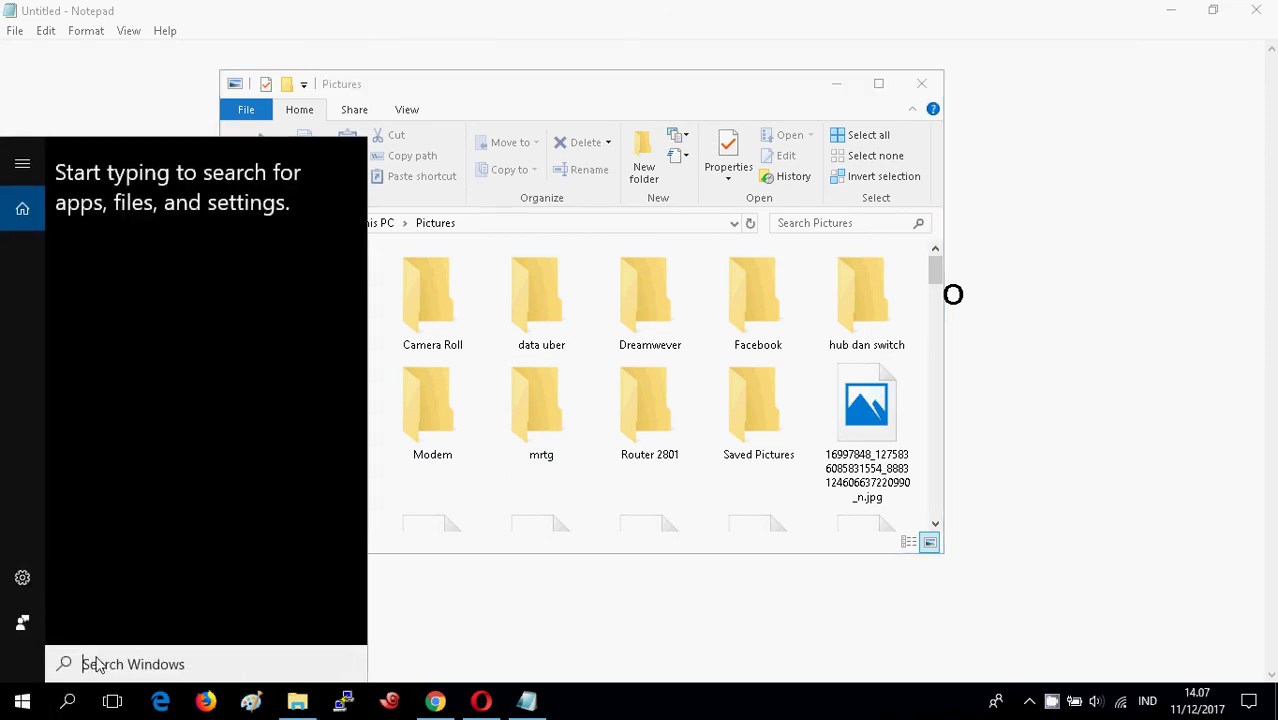
pyautogui.write('clear')
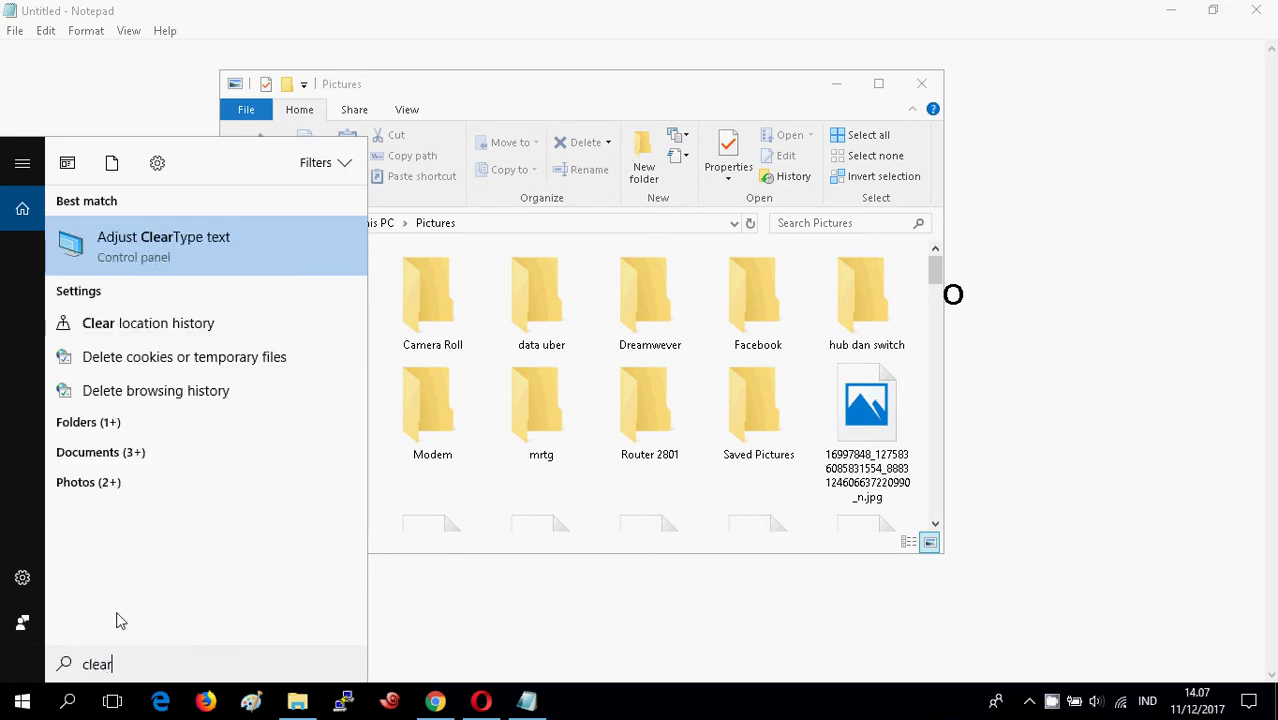
pyautogui.click(145, 251)
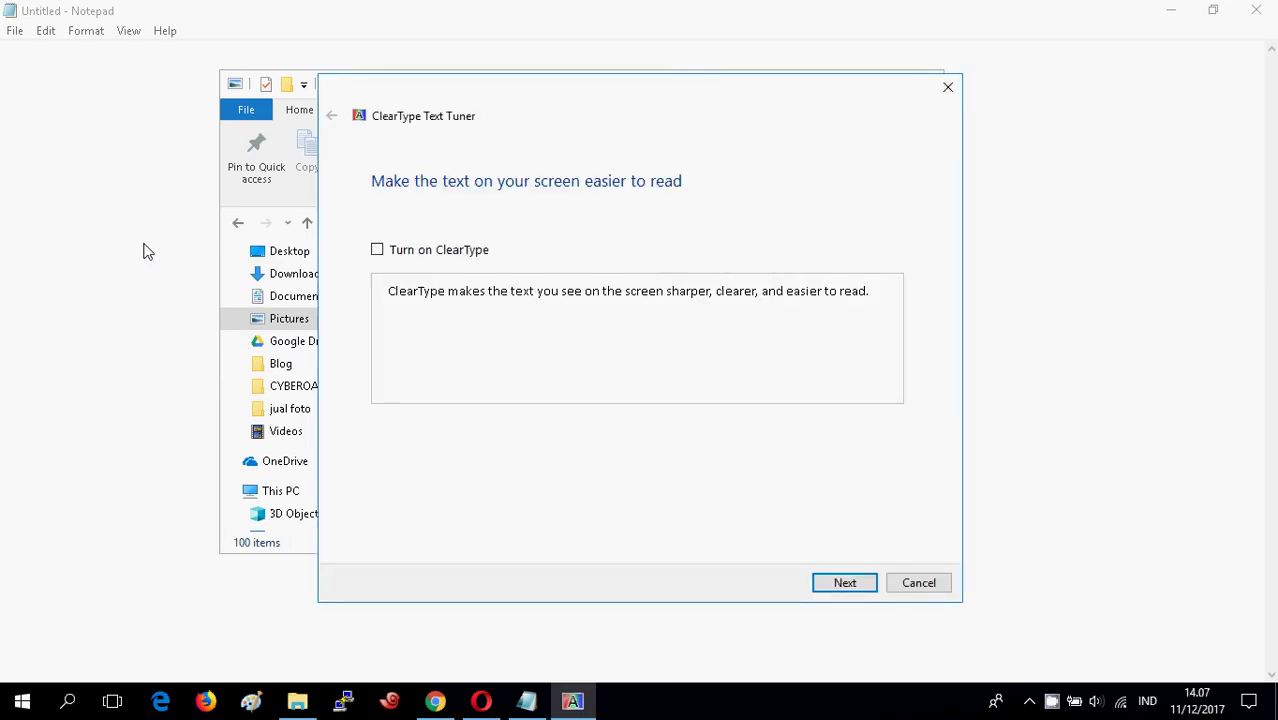
# Turn on ClearType and complete the ClearType Text Tuner, keeping the preselected text samples
pyautogui.click(377, 251)
pyautogui.click(846, 583)
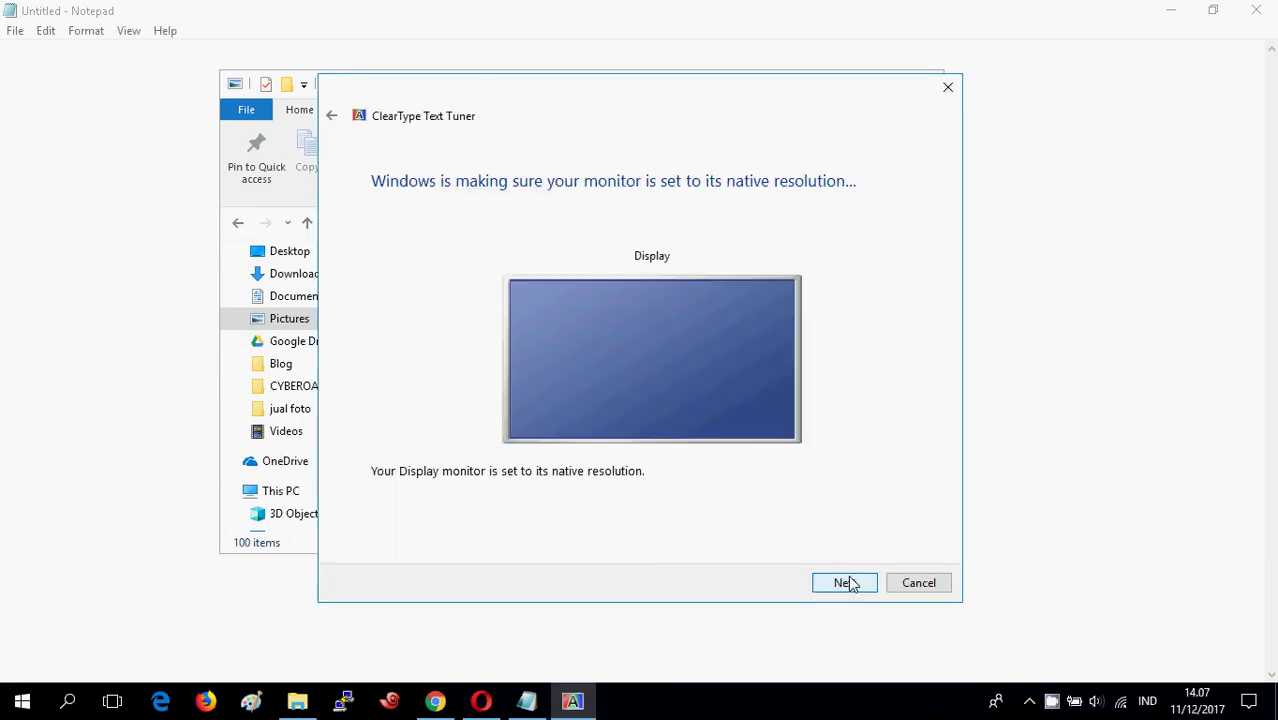
pyautogui.click(845, 584)
pyautogui.click(845, 584)
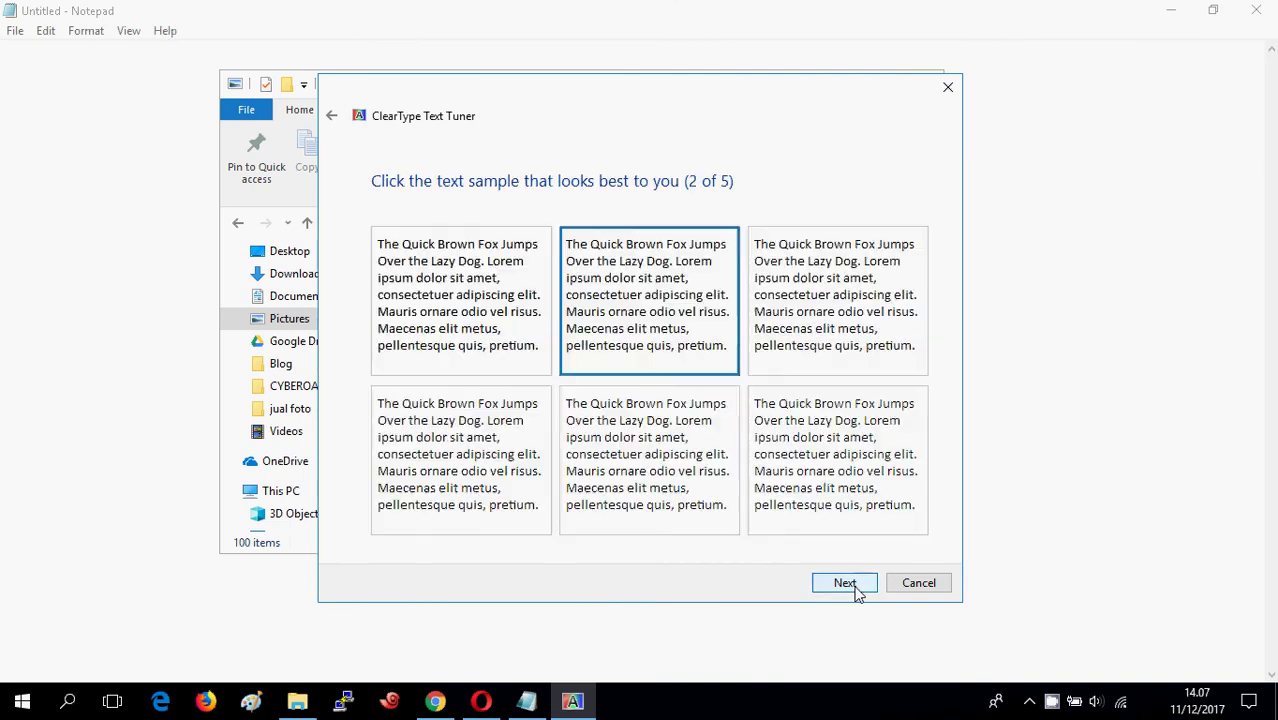
pyautogui.click(845, 584)
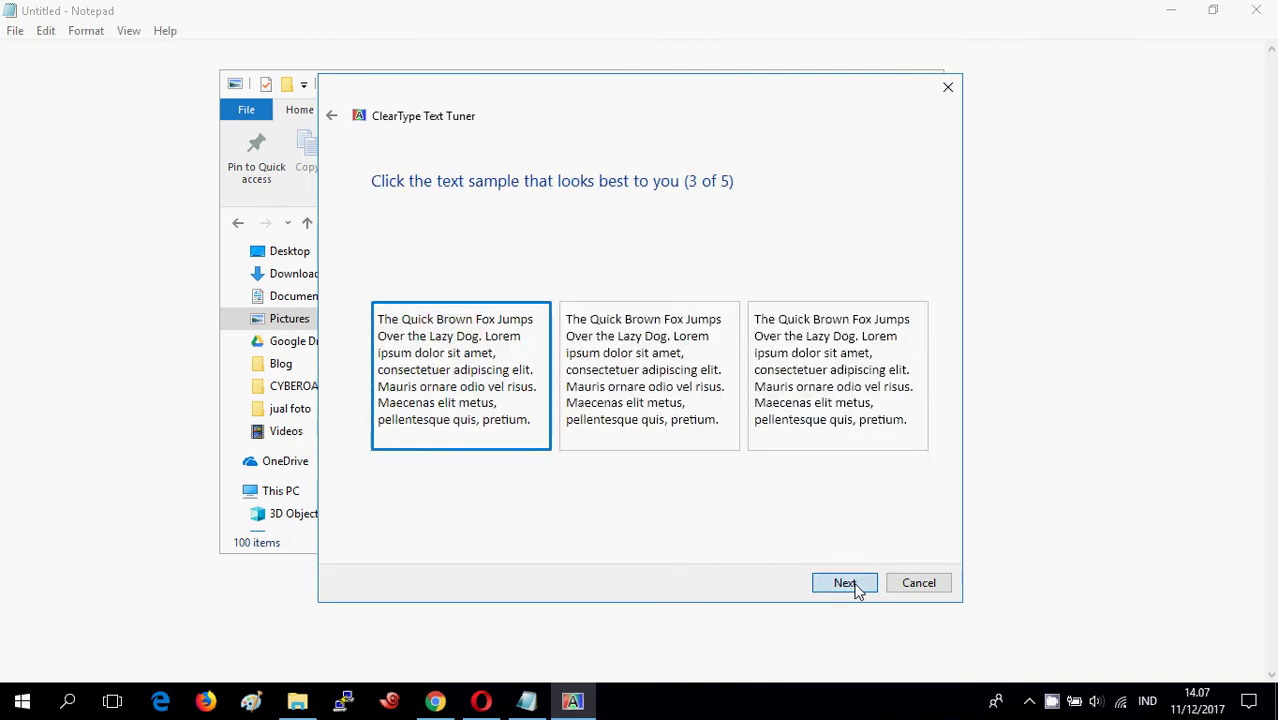
pyautogui.click(855, 588)
pyautogui.click(855, 588)
pyautogui.click(855, 588)
pyautogui.click(855, 588)
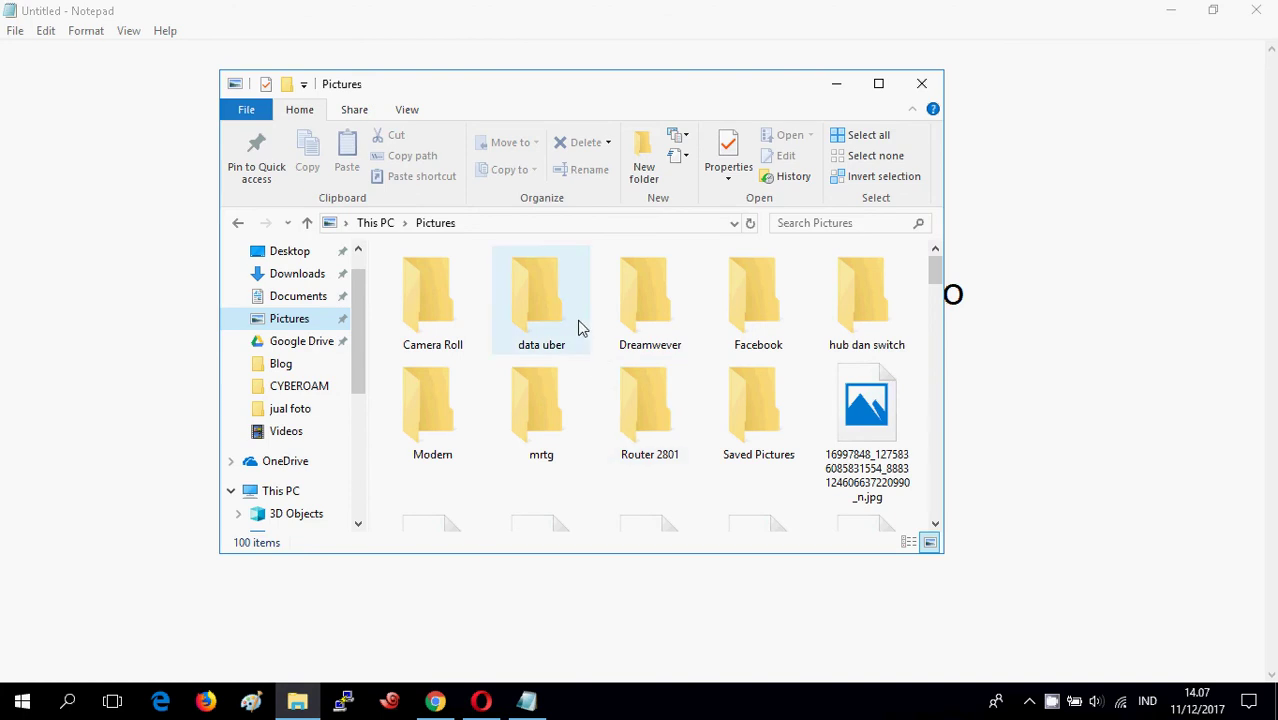
# Examine how the folders and image files in the Pictures folder are displayed with the new visual settings
pyautogui.moveTo(598, 100)
pyautogui.mouseDown()
pyautogui.moveTo(638, 88)
pyautogui.moveTo(659, 152)
pyautogui.moveTo(597, 100)
pyautogui.mouseUp()
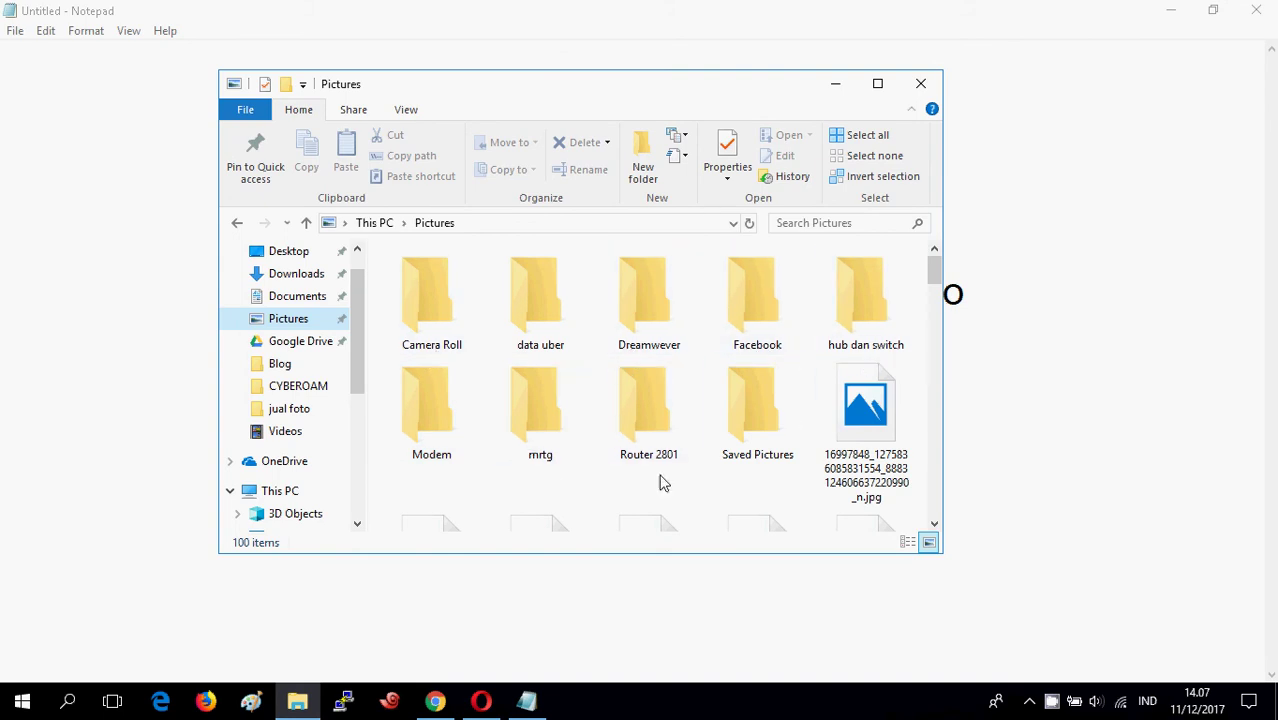
pyautogui.scroll(-1, 660, 482)
pyautogui.scroll(-2, 660, 482)
pyautogui.scroll(2, 522, 451)
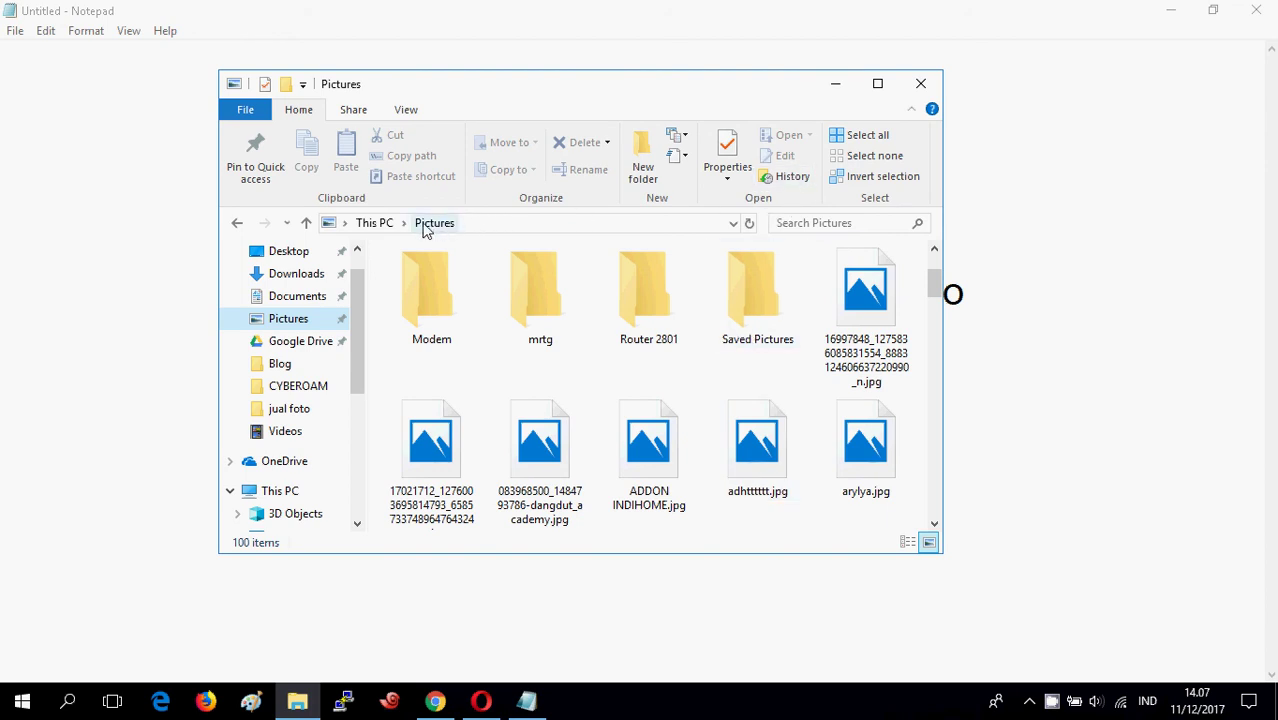
pyautogui.moveTo(395, 262); pyautogui.dragTo(433, 272)
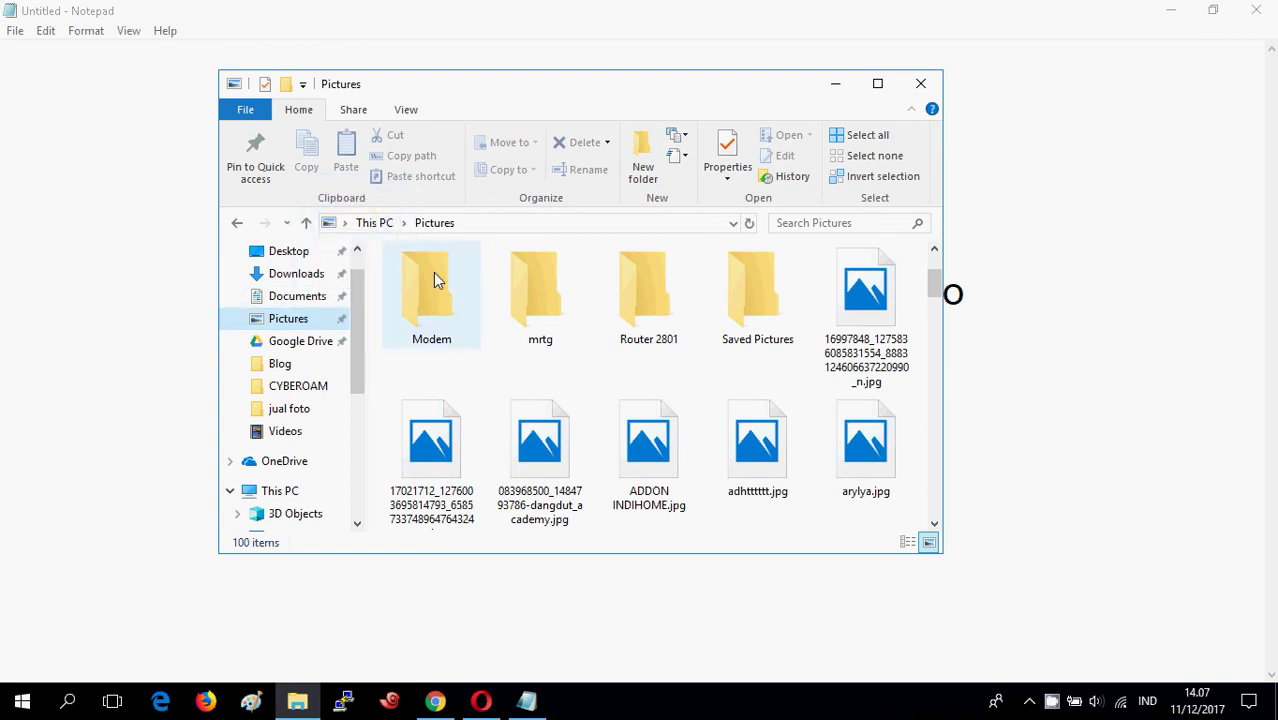
pyautogui.click(462, 228)
pyautogui.click(309, 324)
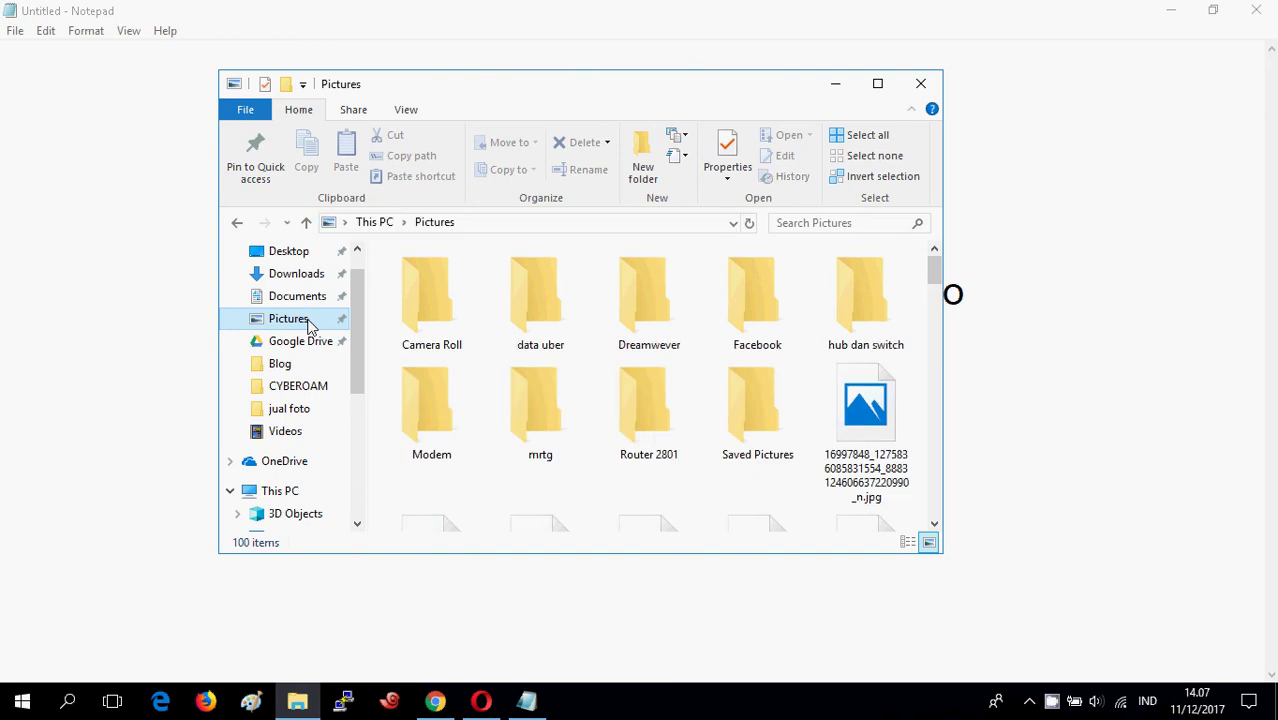
pyautogui.scroll(-4, 730, 332)
pyautogui.scroll(5, 730, 338)
# Display the contents of the Pictures folder as medium icons
pyautogui.click(402, 108)
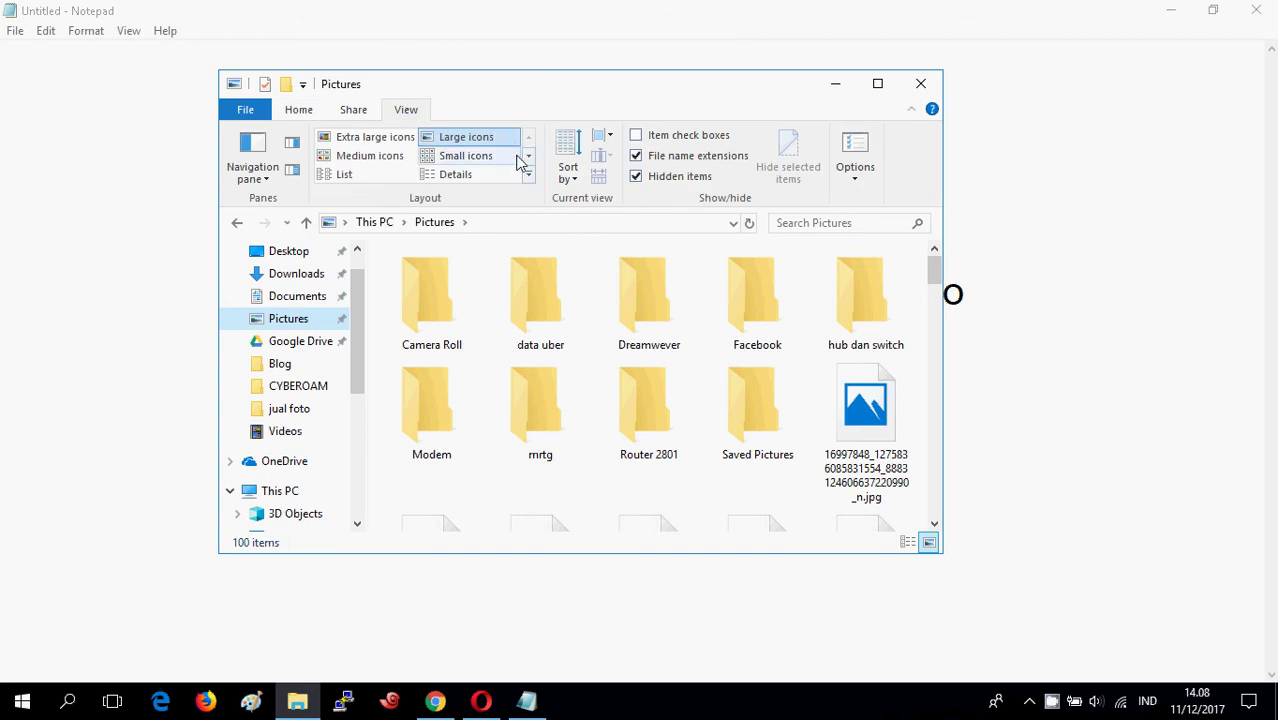
pyautogui.click(380, 165)
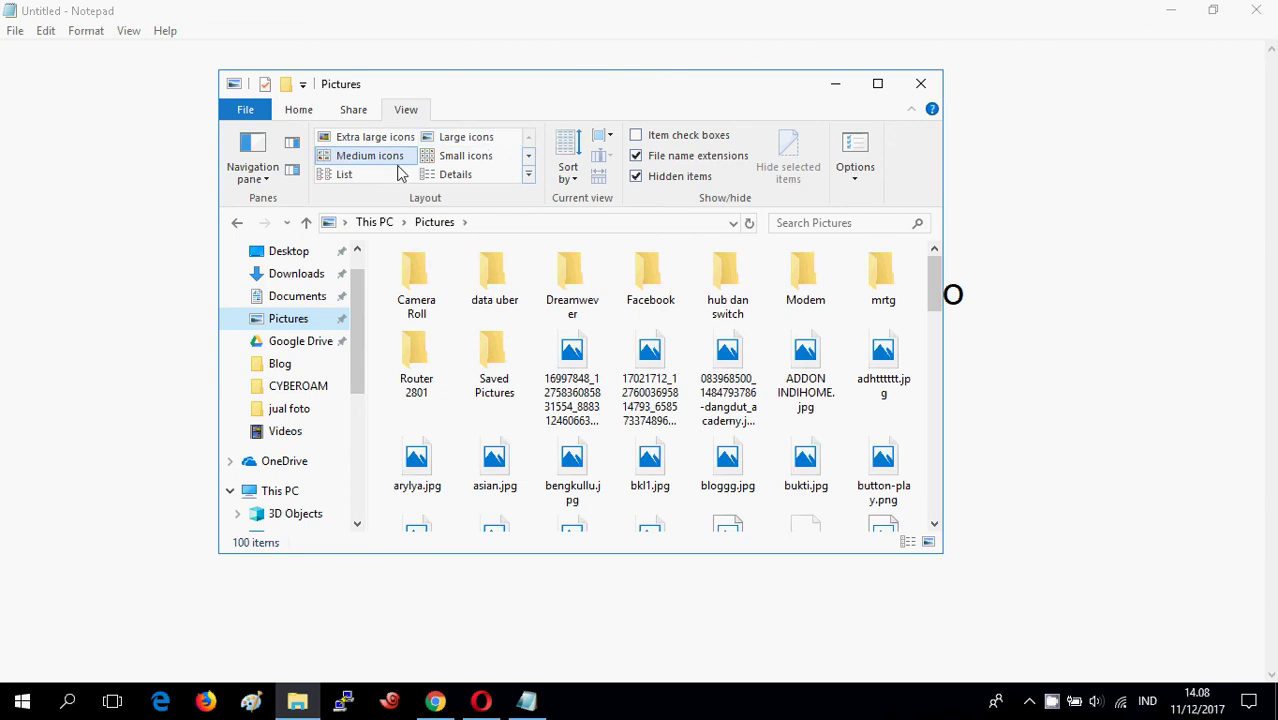
pyautogui.rightClick(1051, 702)
pyautogui.click(1080, 668)
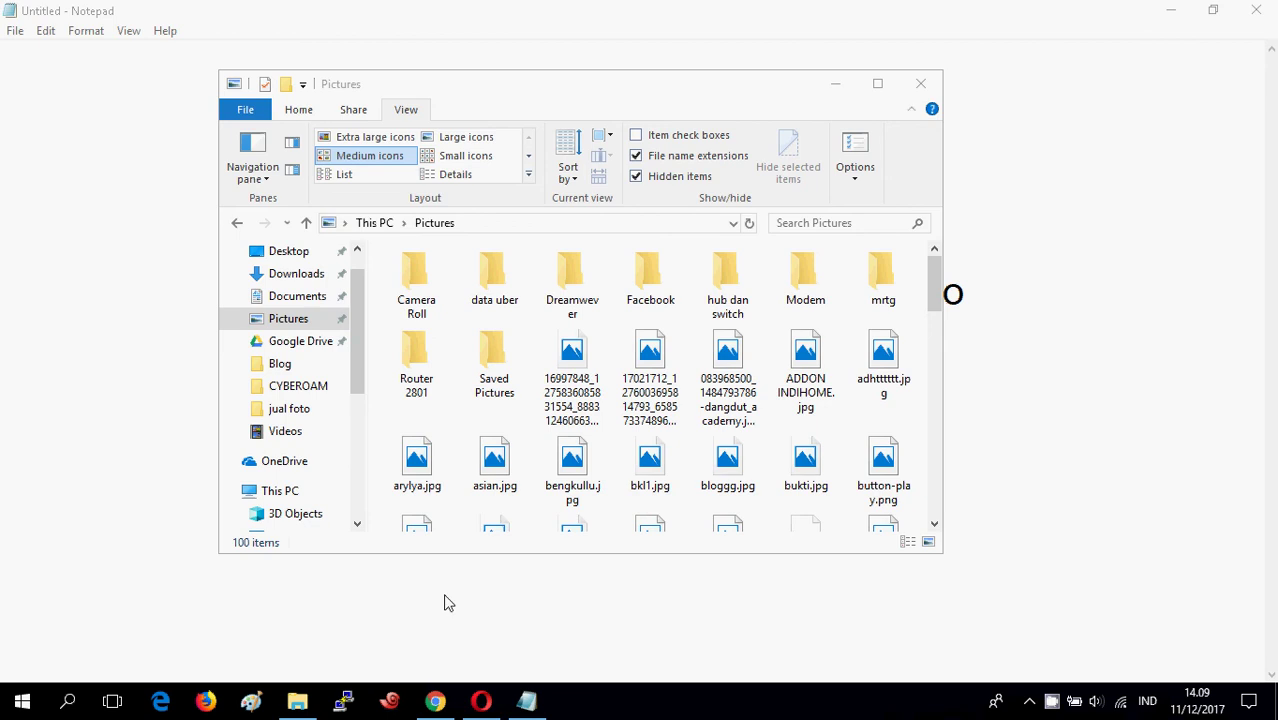
# Restore the default advanced view settings in Folder Options, apply them, and display the Pictures folder's contents as large icons
pyautogui.click(290, 322)
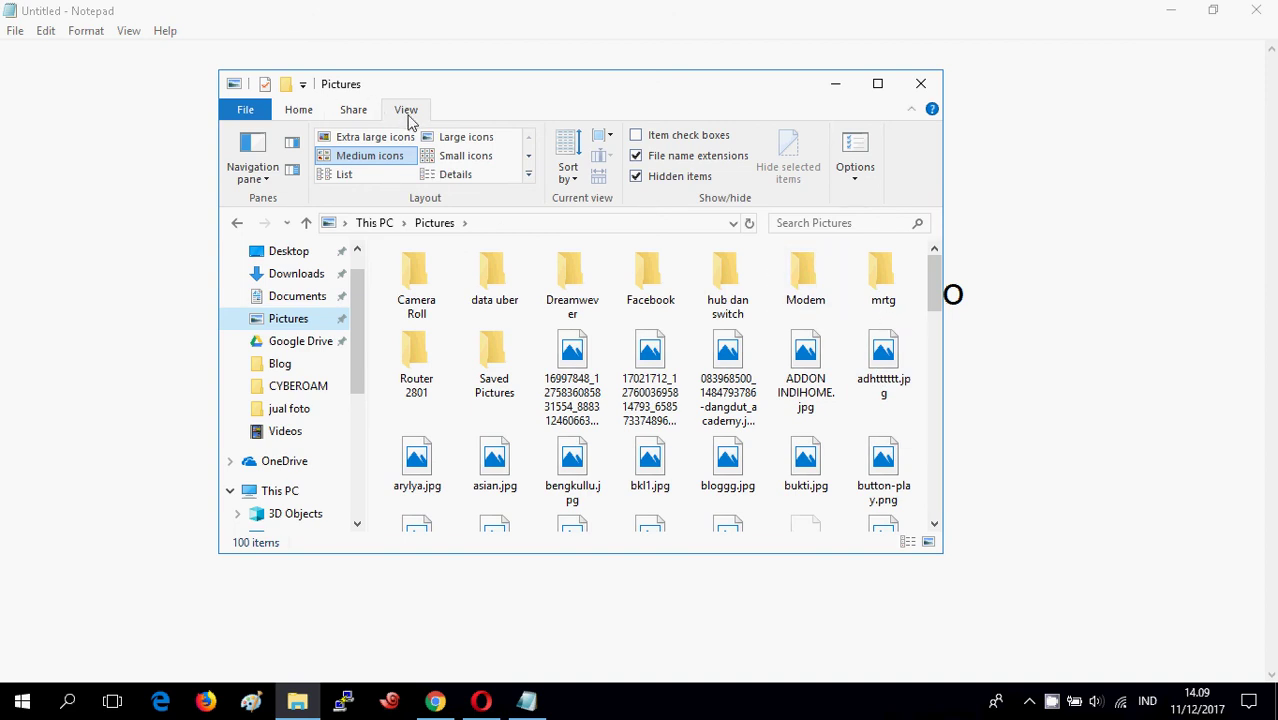
pyautogui.click(855, 178)
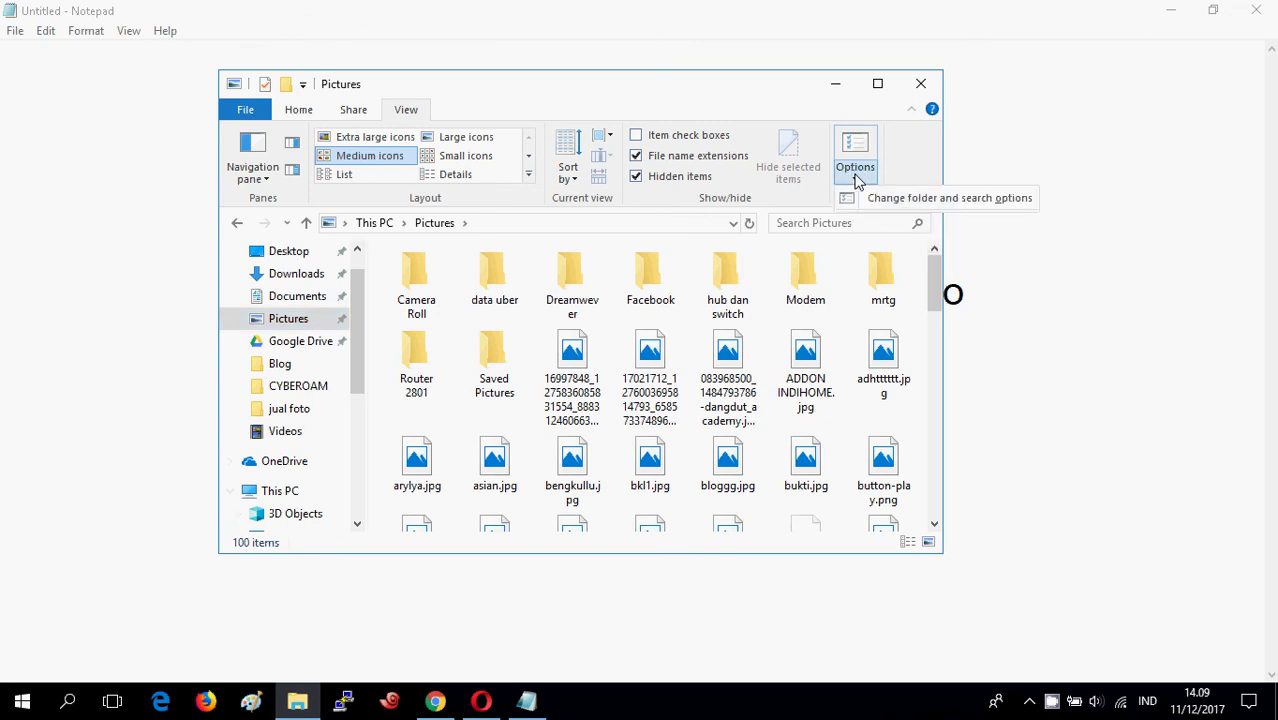
pyautogui.click(856, 178)
pyautogui.rightClick(856, 179)
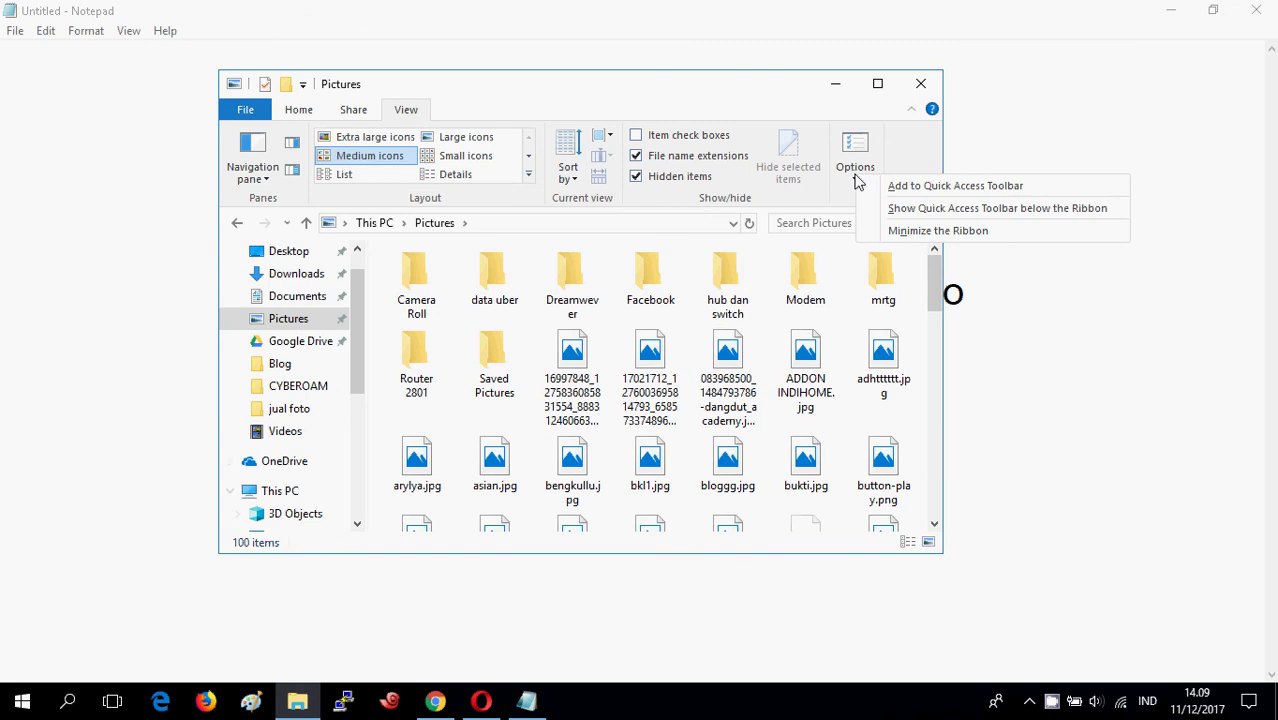
pyautogui.click(857, 152)
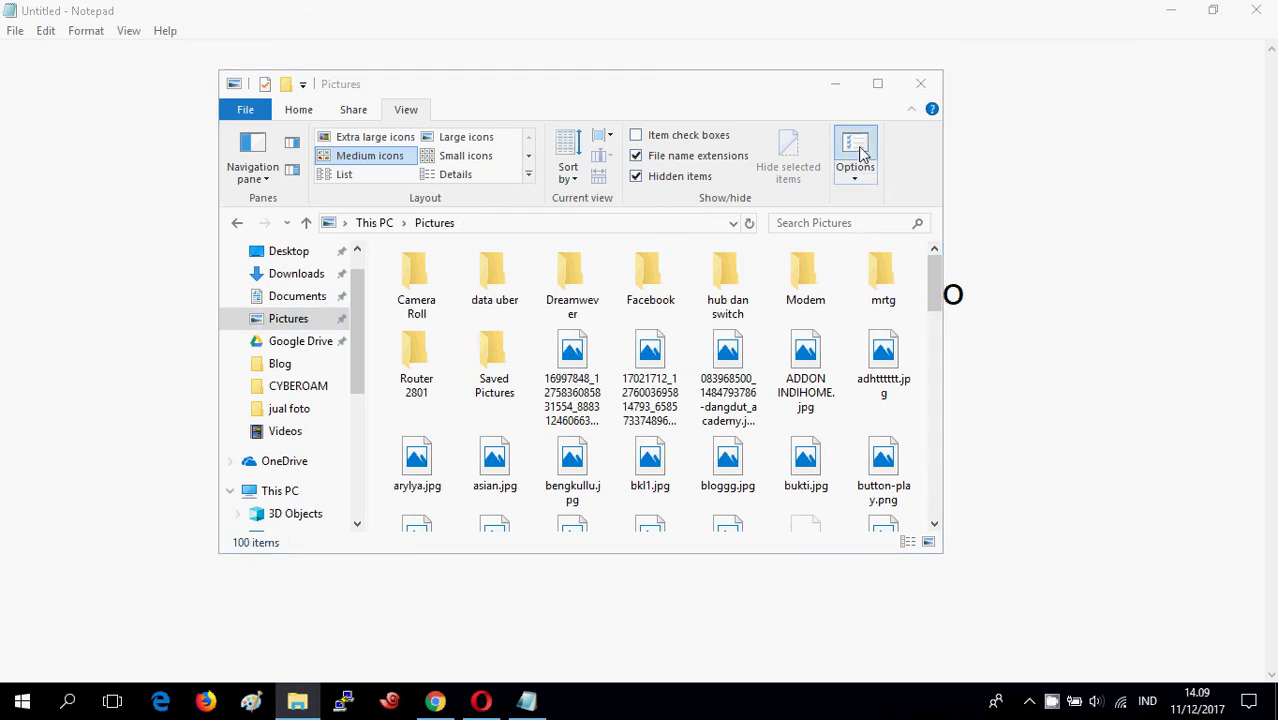
pyautogui.moveTo(447, 253); pyautogui.dragTo(459, 144)
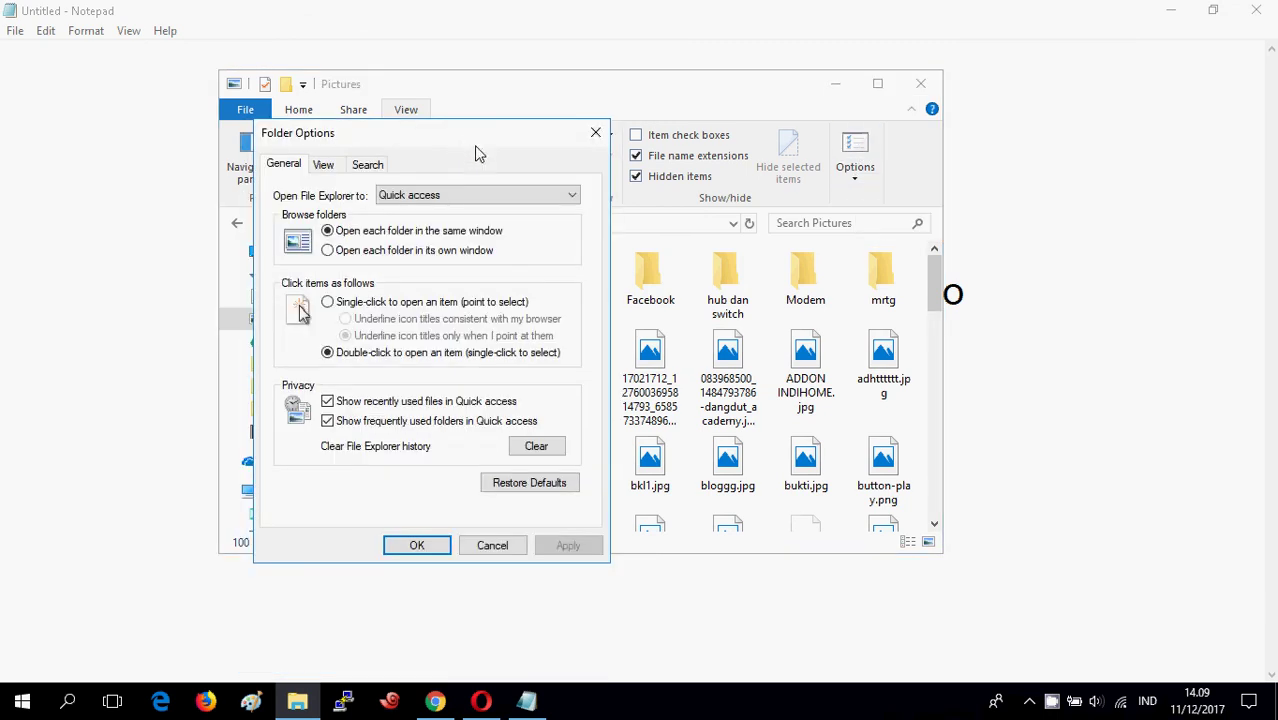
pyautogui.click(318, 167)
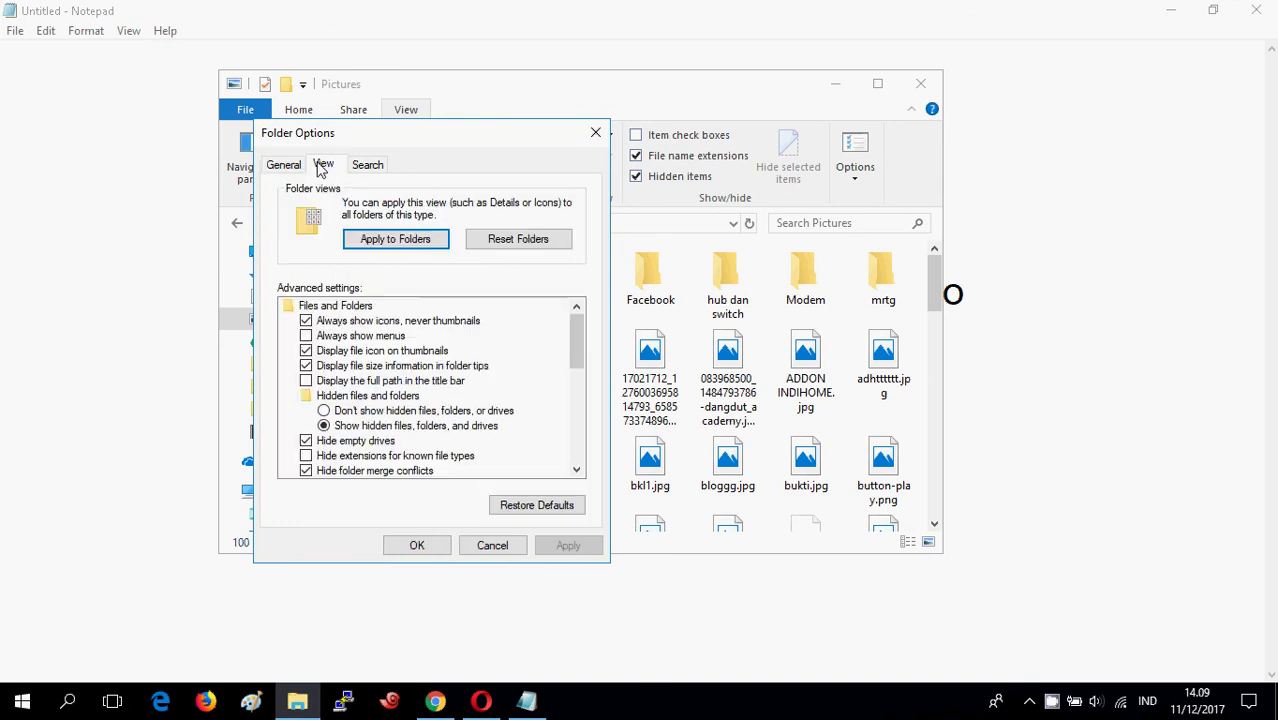
pyautogui.click(518, 510)
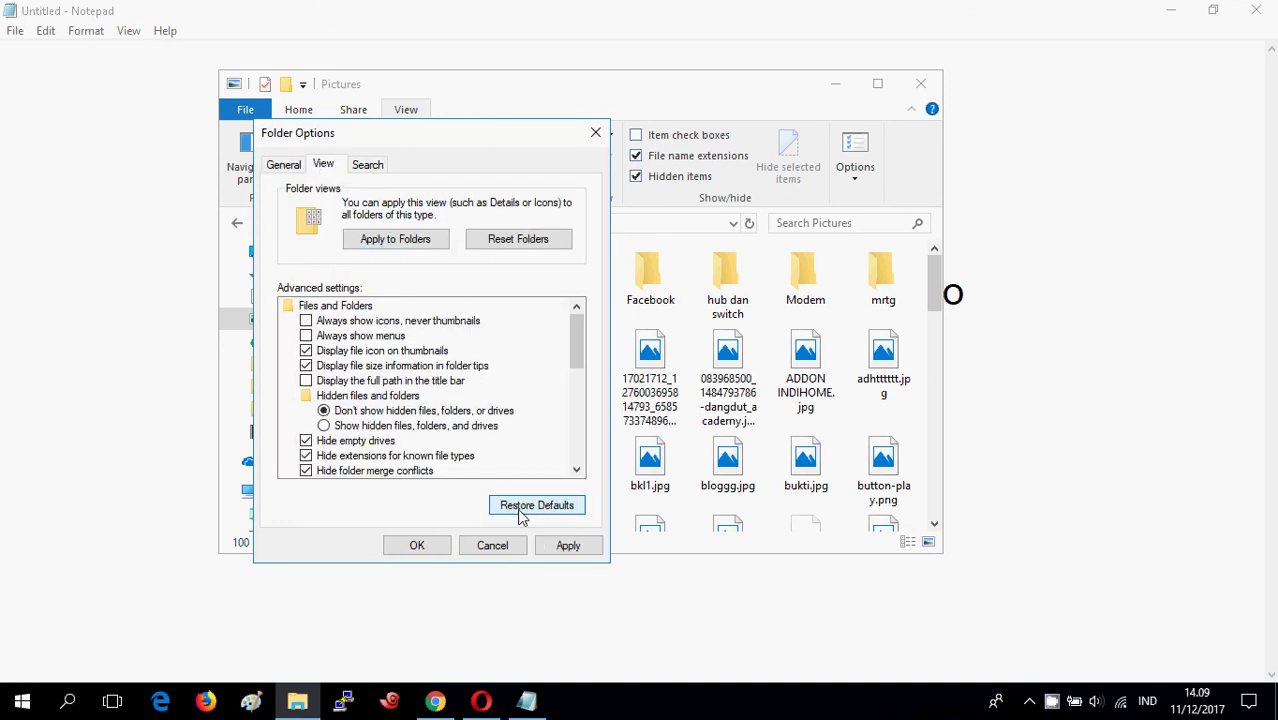
pyautogui.click(569, 549)
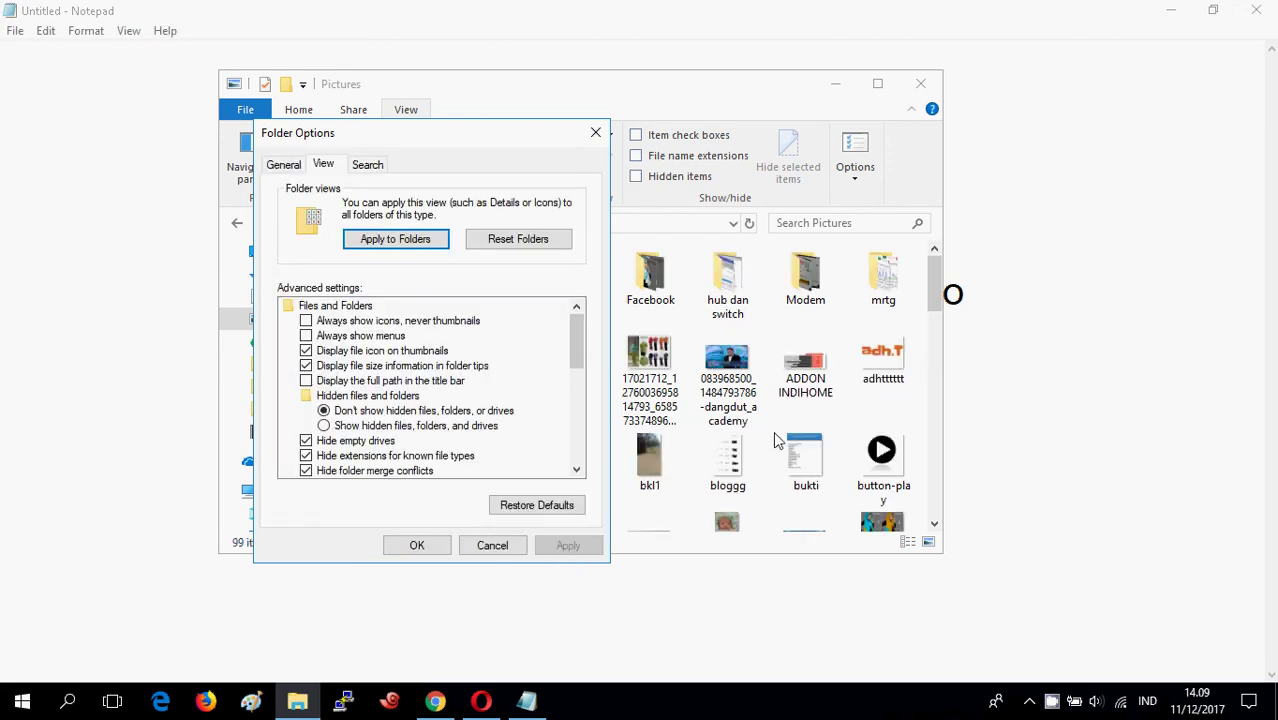
pyautogui.click(398, 553)
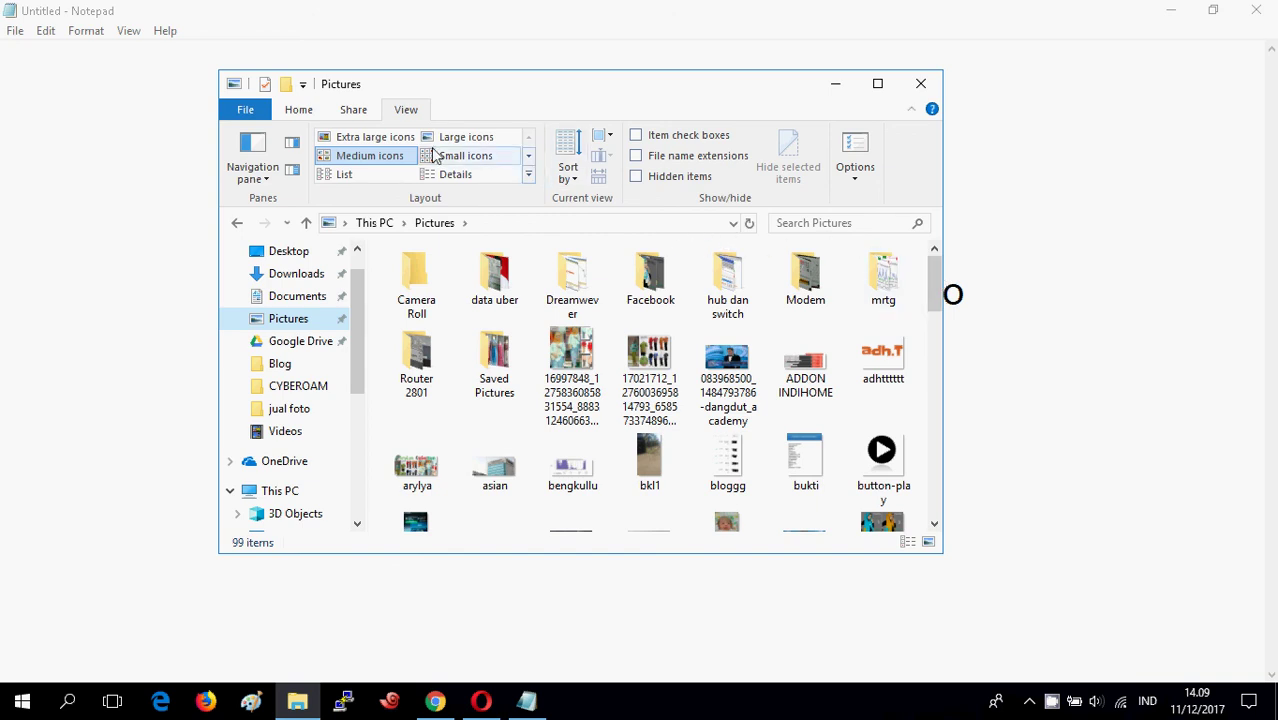
pyautogui.click(460, 137)
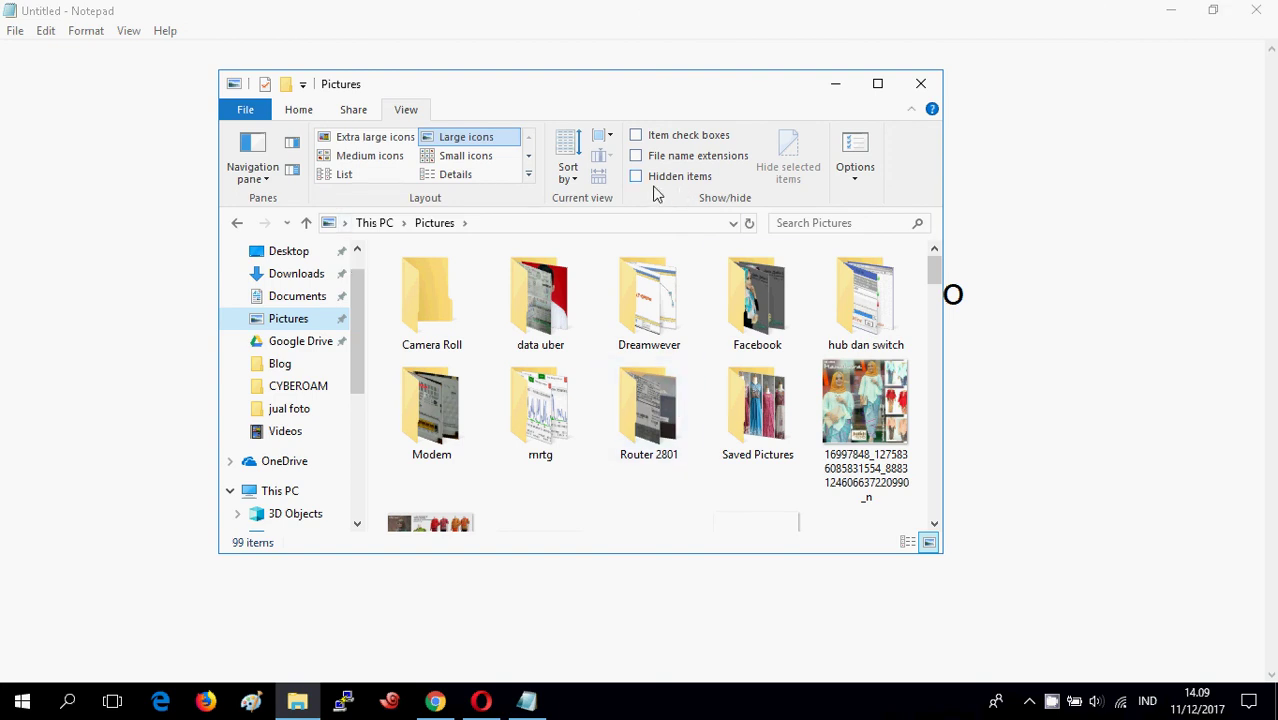
# Open and close the Start menu repeatedly, including its power options, to check how quickly it responds with the new visual settings
pyautogui.click(20, 705)
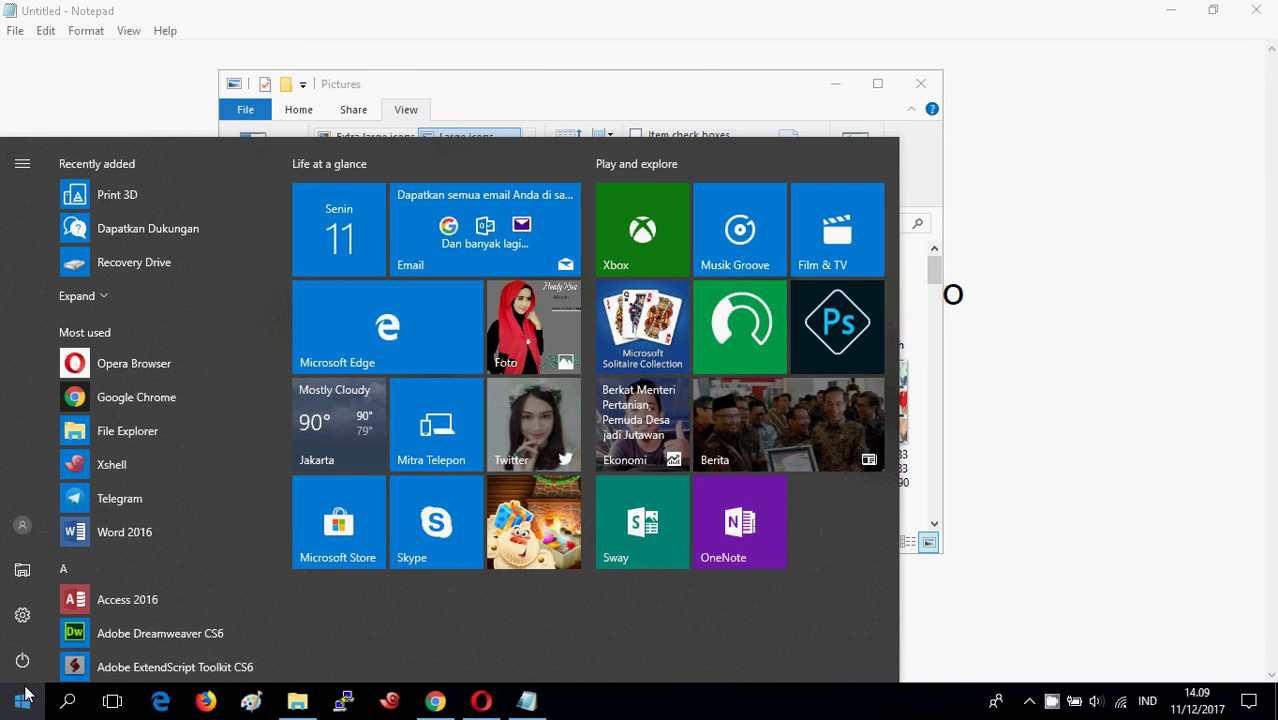
pyautogui.click(21, 705)
pyautogui.click(23, 706)
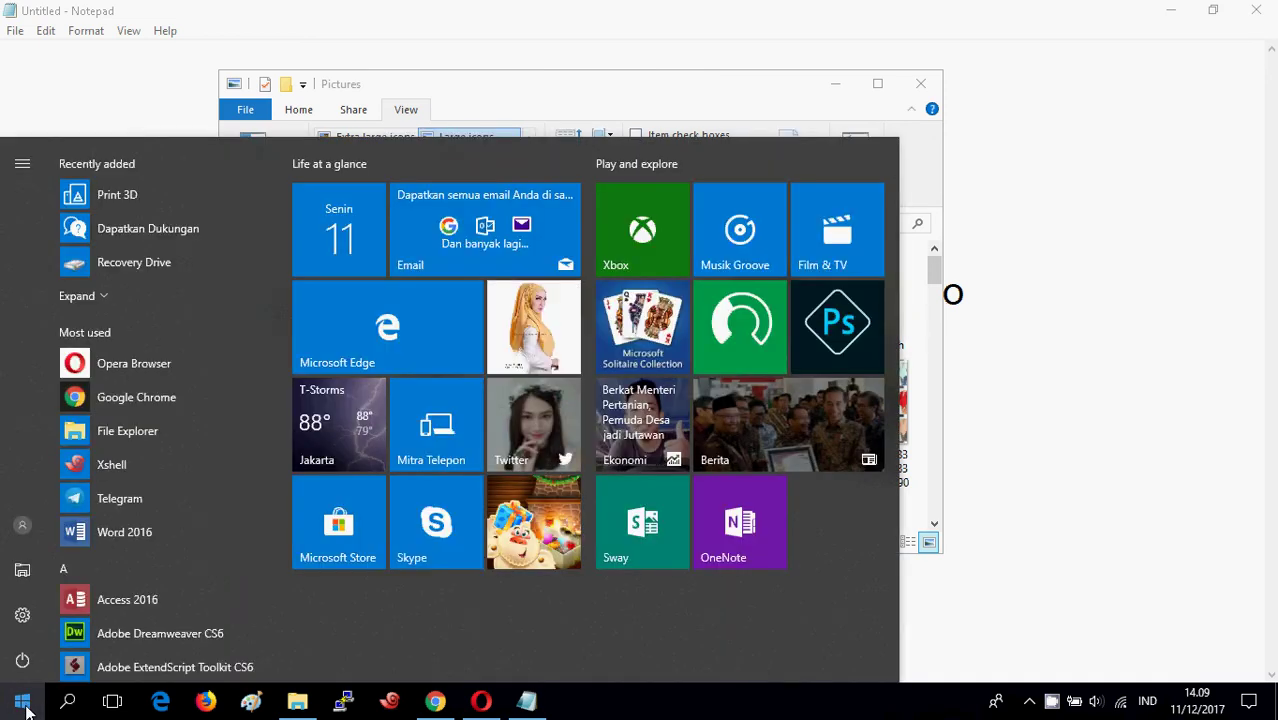
pyautogui.click(22, 705)
pyautogui.click(22, 705)
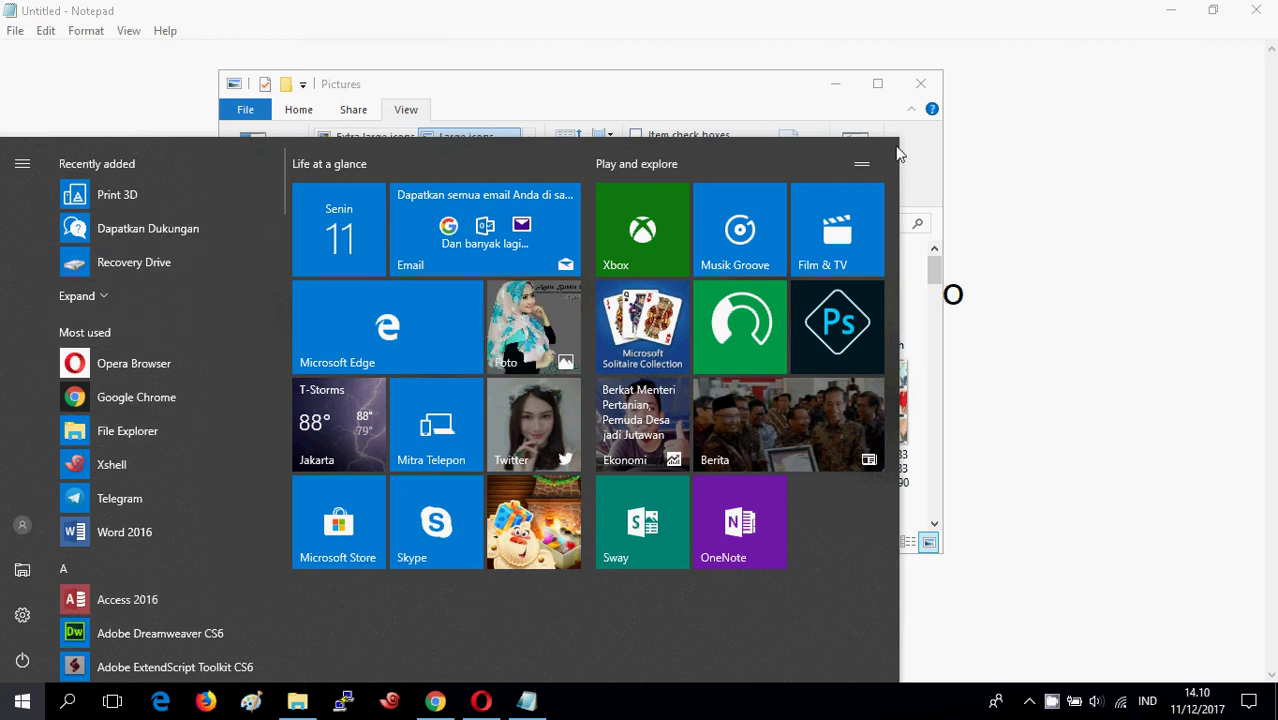
pyautogui.click(1188, 168)
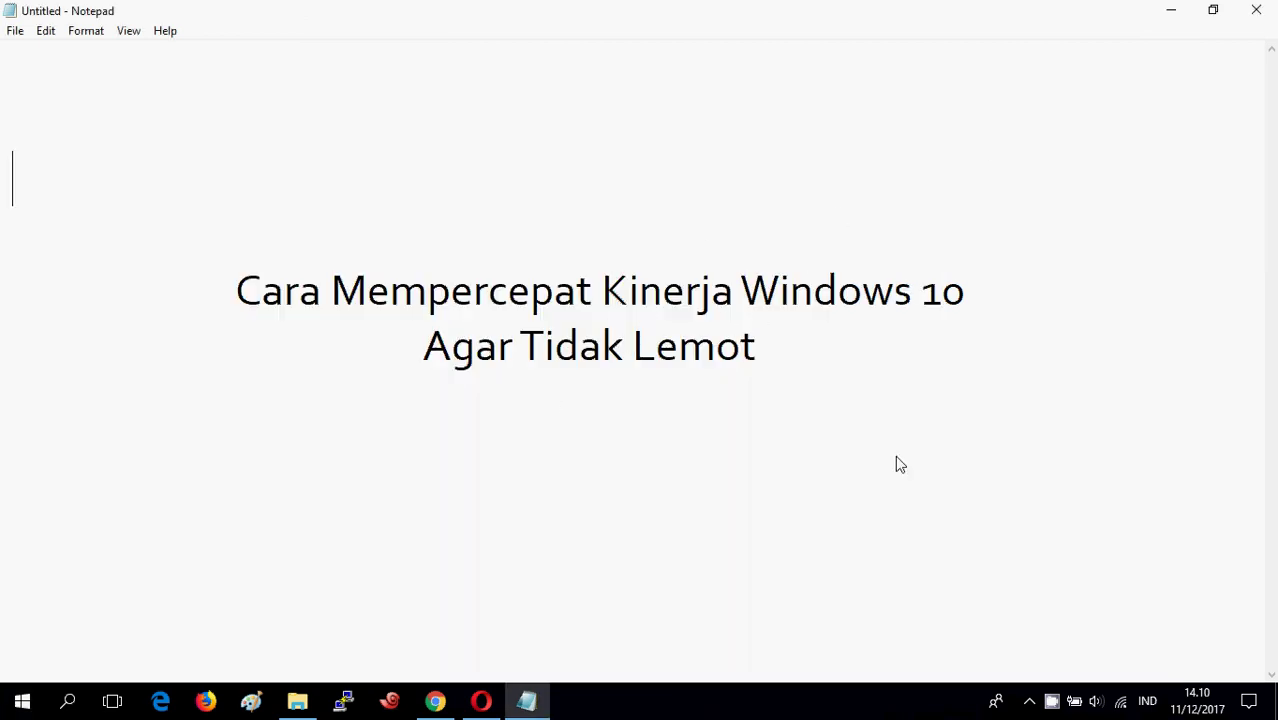
pyautogui.click(31, 703)
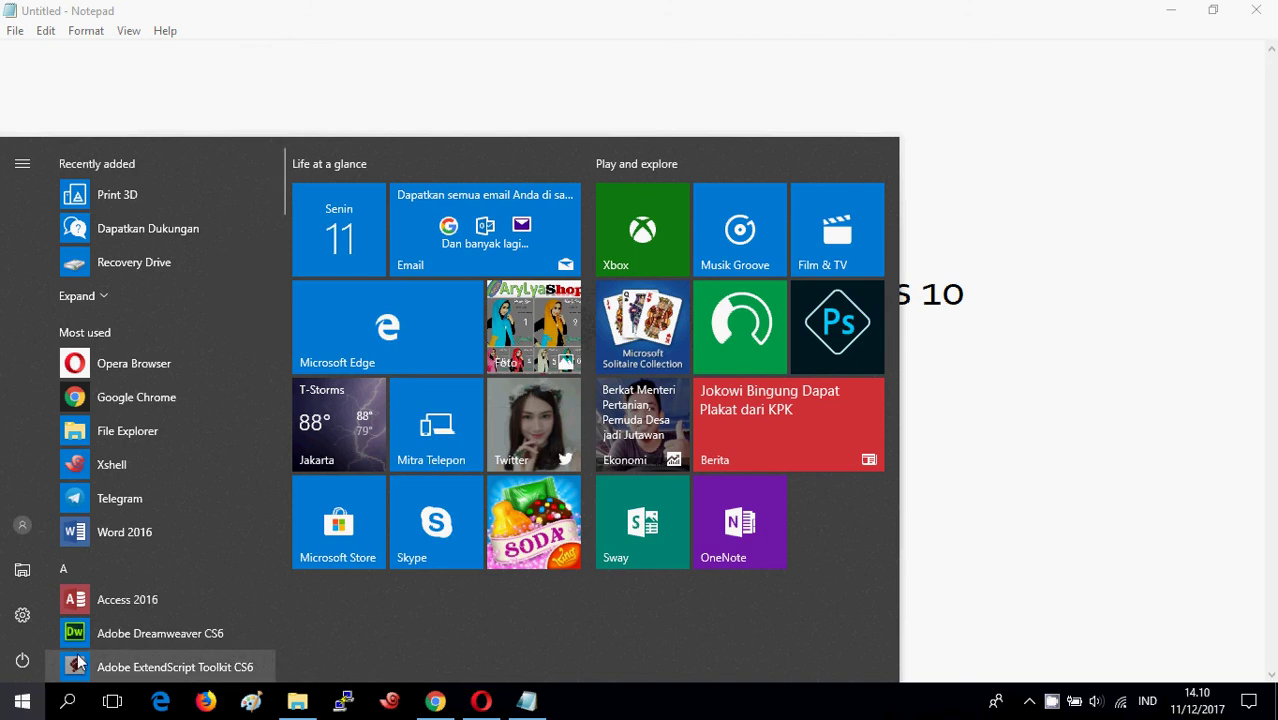
pyautogui.click(1133, 362)
pyautogui.click(12, 712)
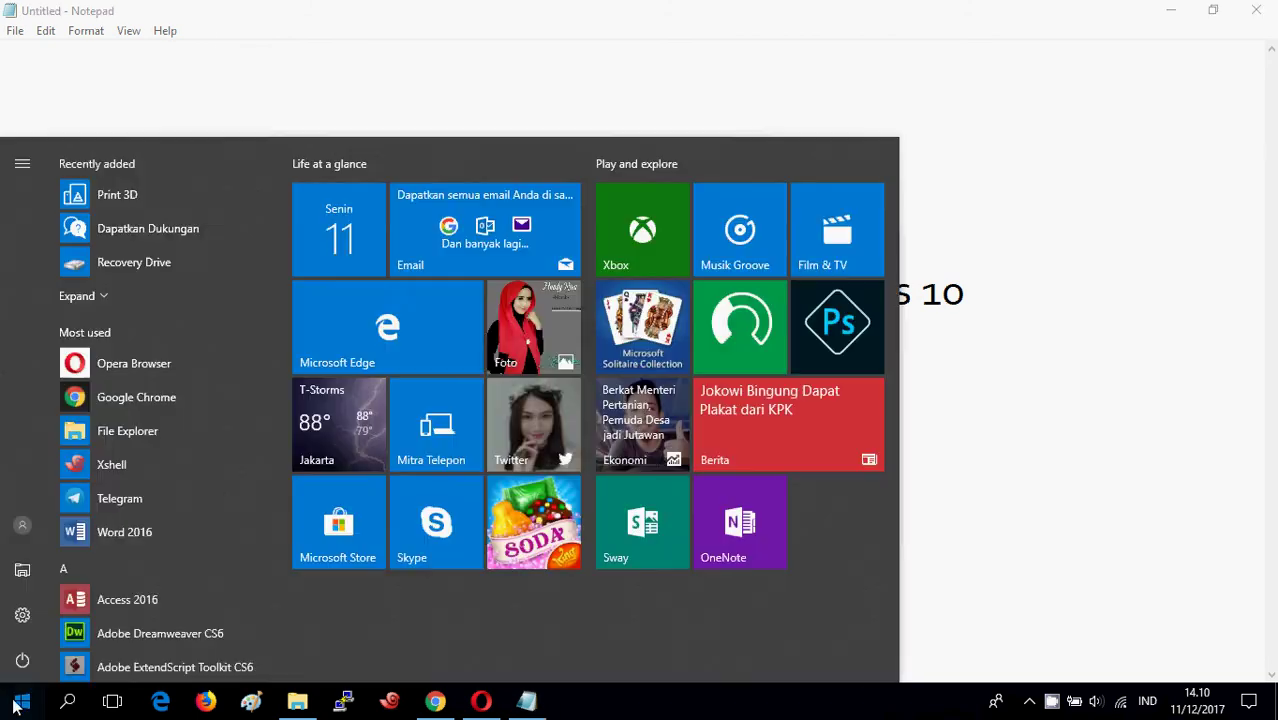
pyautogui.click(22, 660)
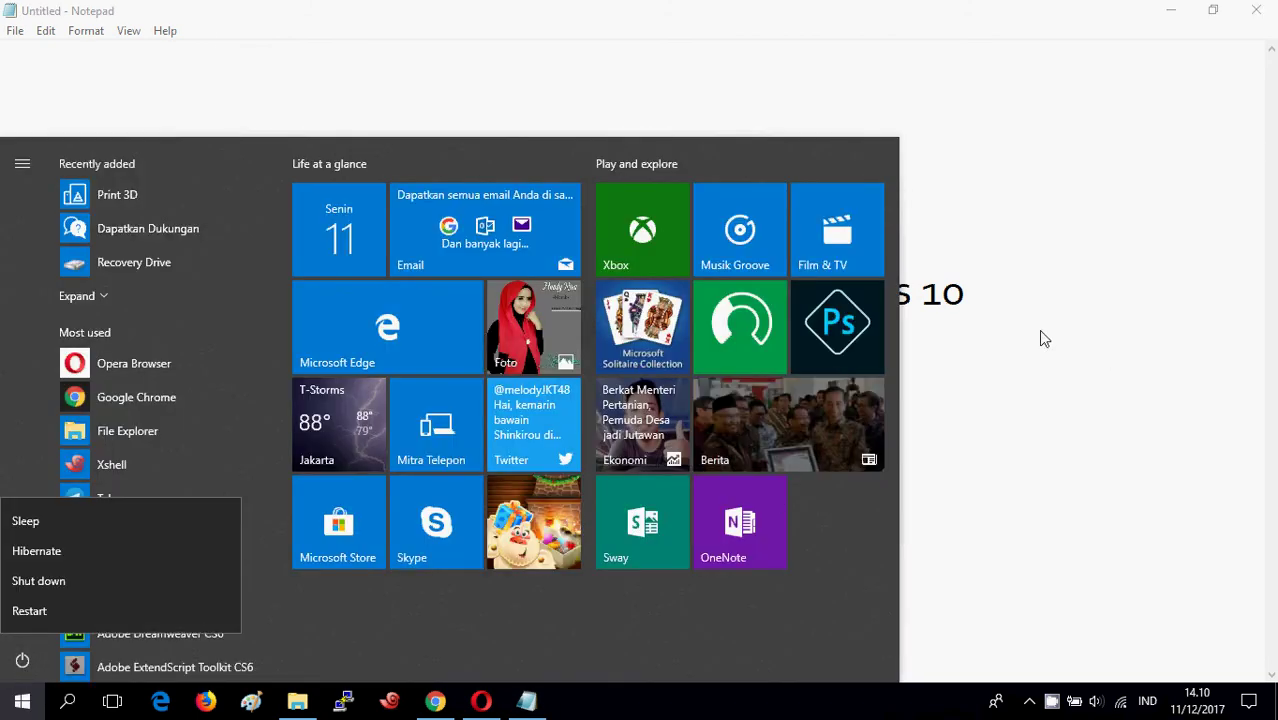
pyautogui.press('Escape')
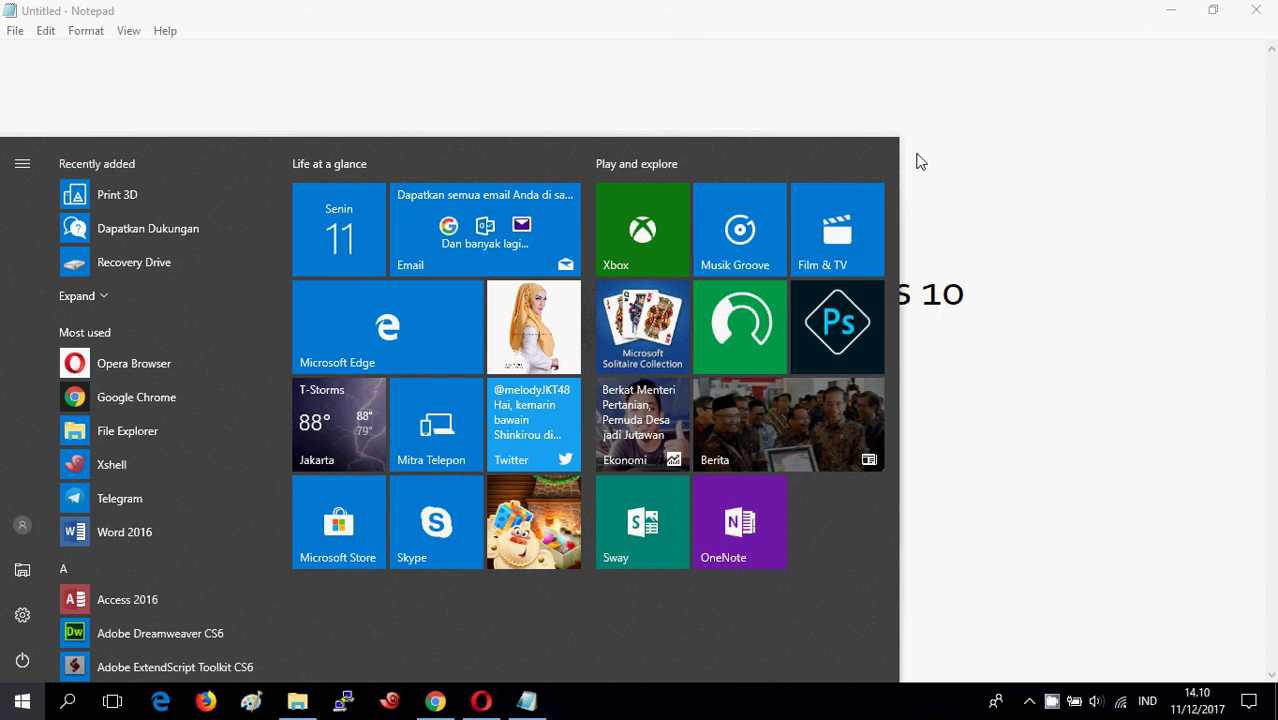
pyautogui.click(1086, 218)
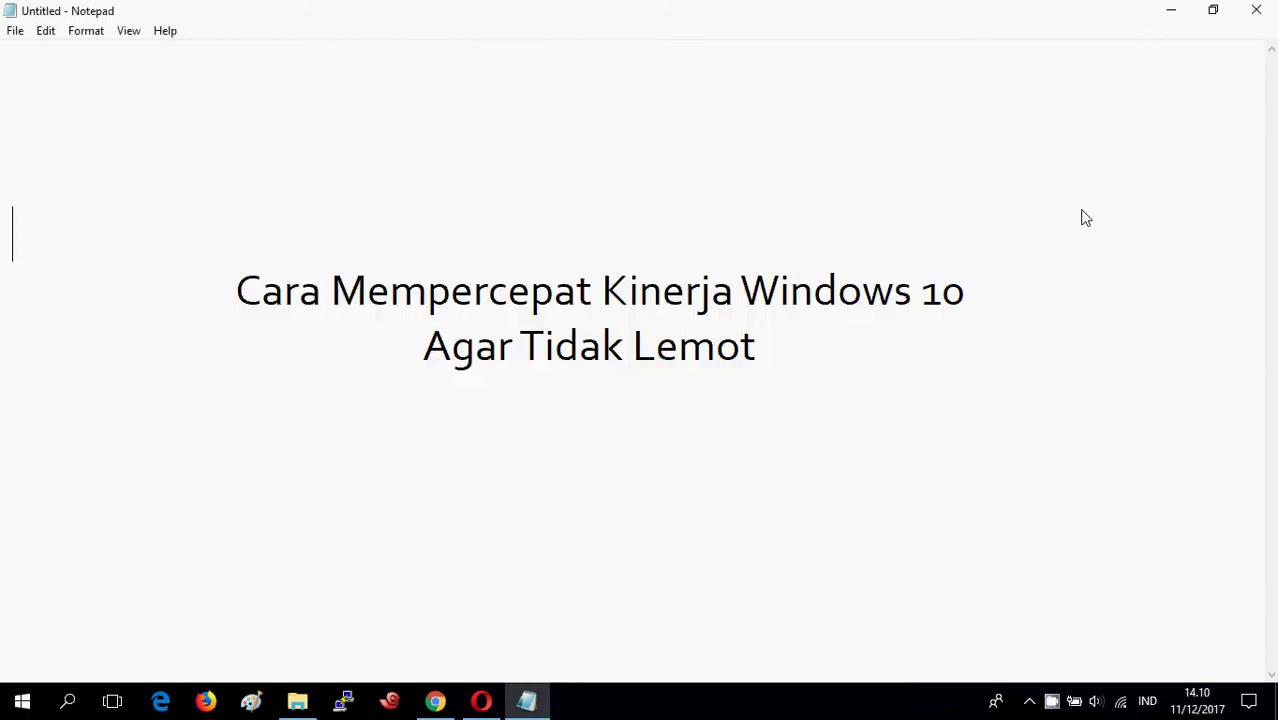
pyautogui.click(21, 700)
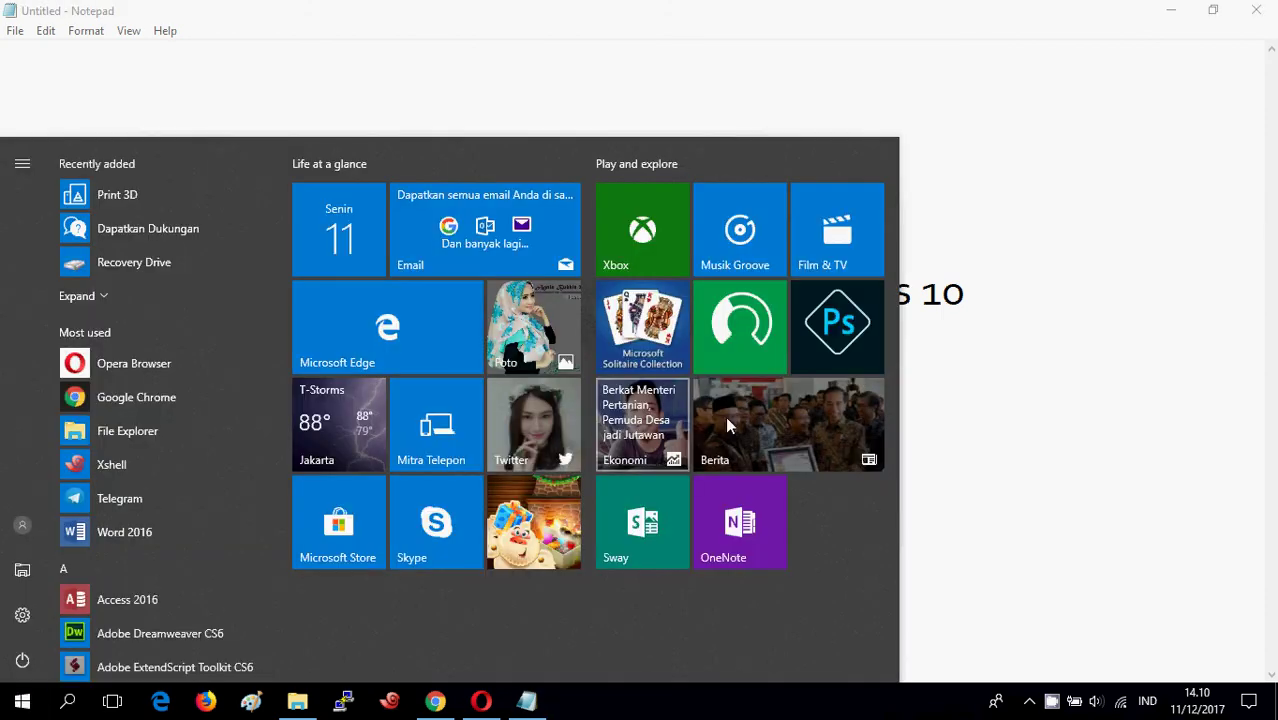
pyautogui.click(1027, 213)
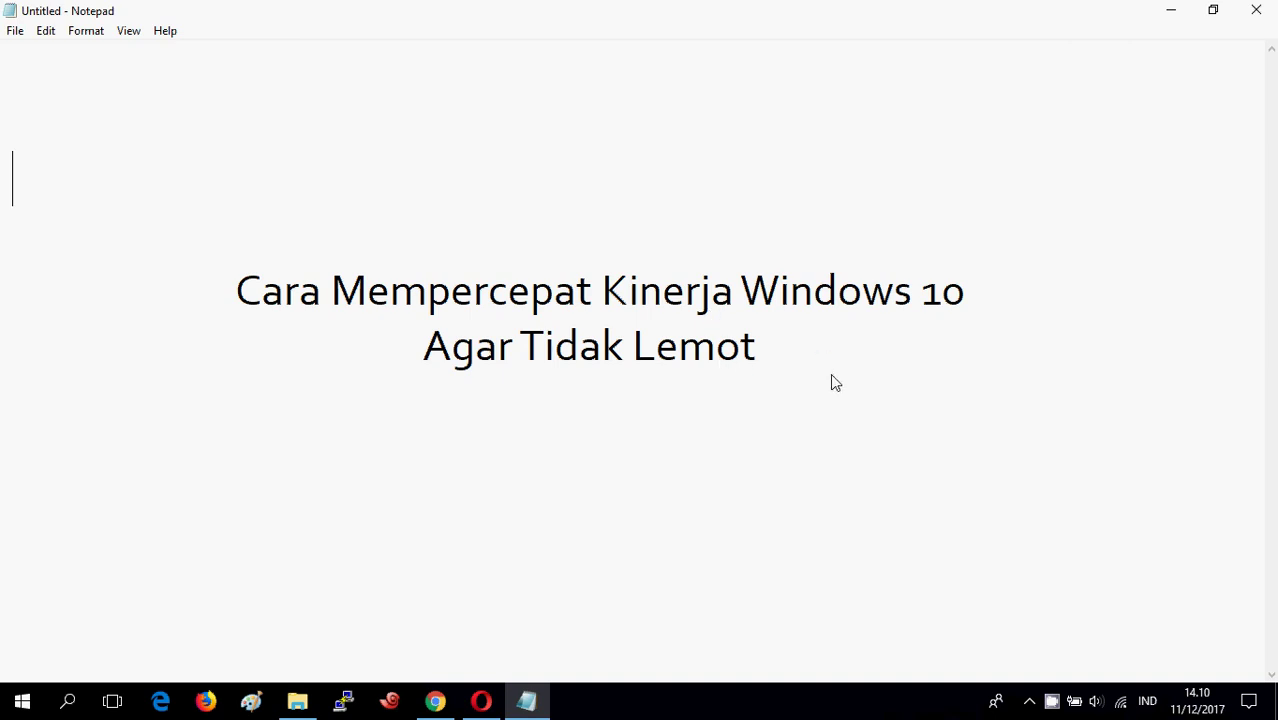
pyautogui.rightClick(1057, 698)
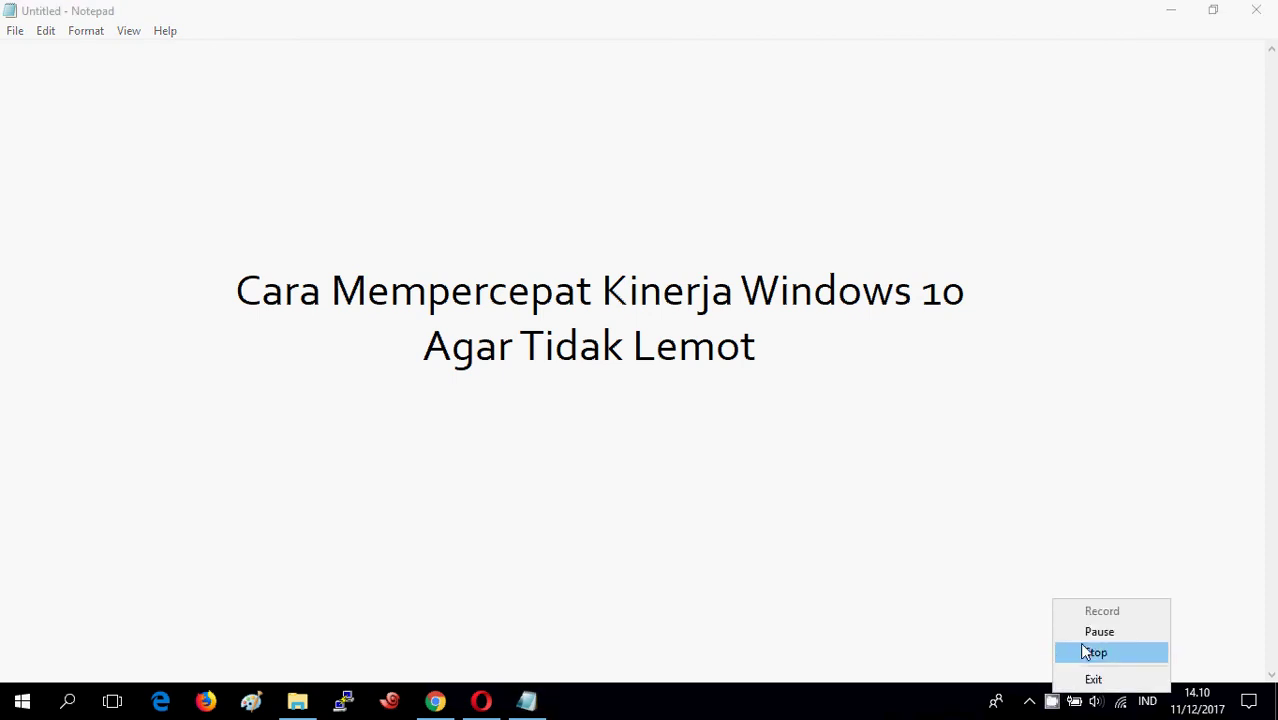